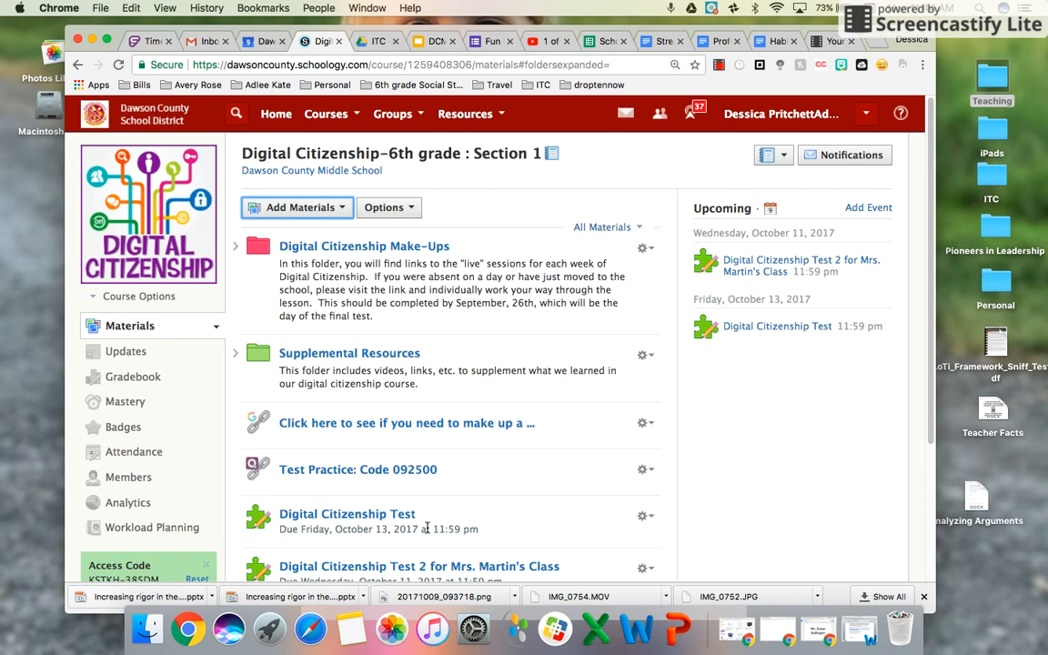
scroll(357, 519, "down", 2)
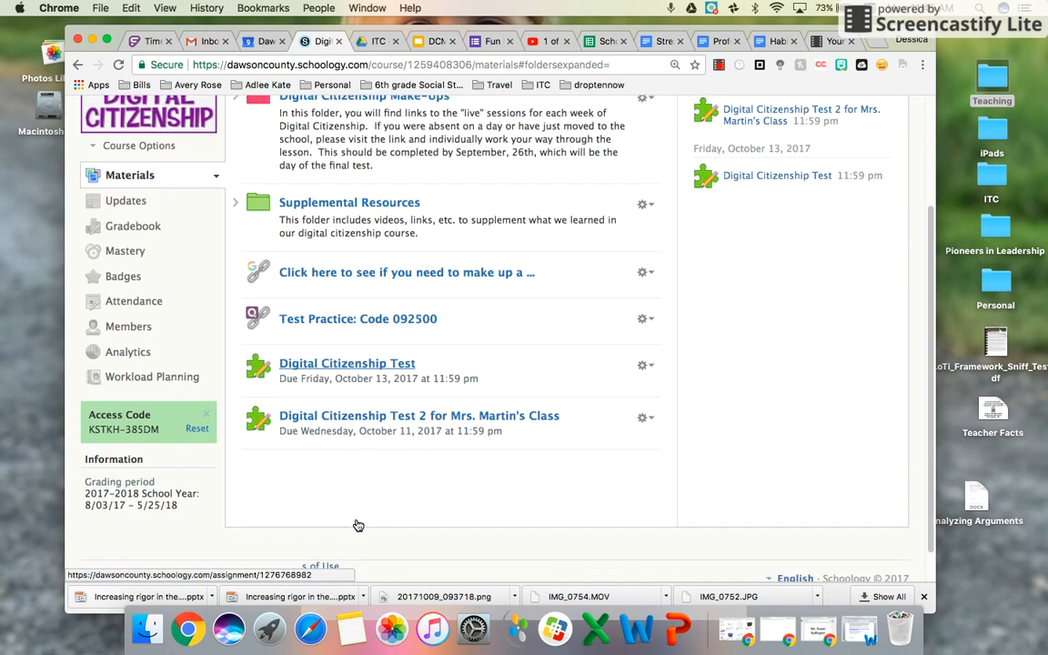
scroll(358, 525, "up", 2)
scroll(357, 519, "down", 3)
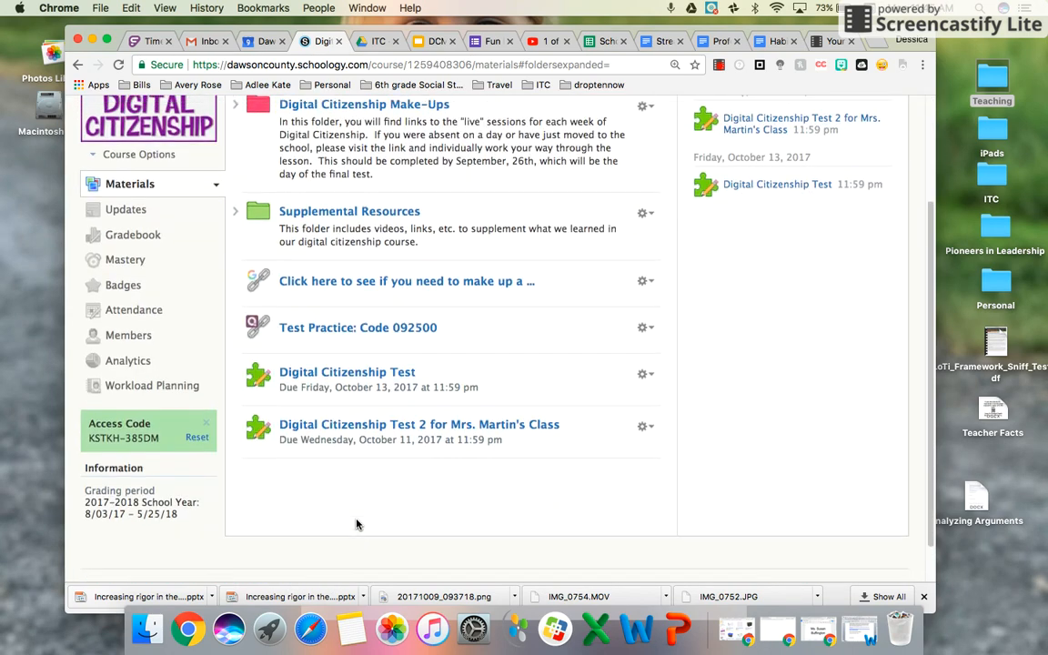
scroll(358, 521, "up", 3)
Open the personal resources library and look over the kinds of resources that can be added there
left_click(468, 114)
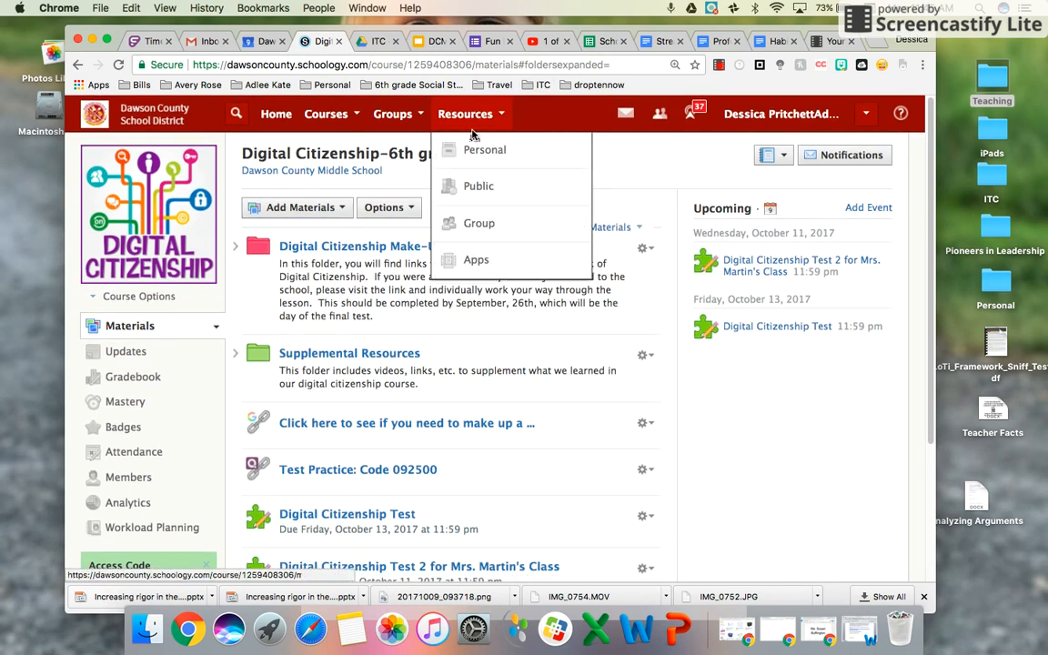
left_click(473, 159)
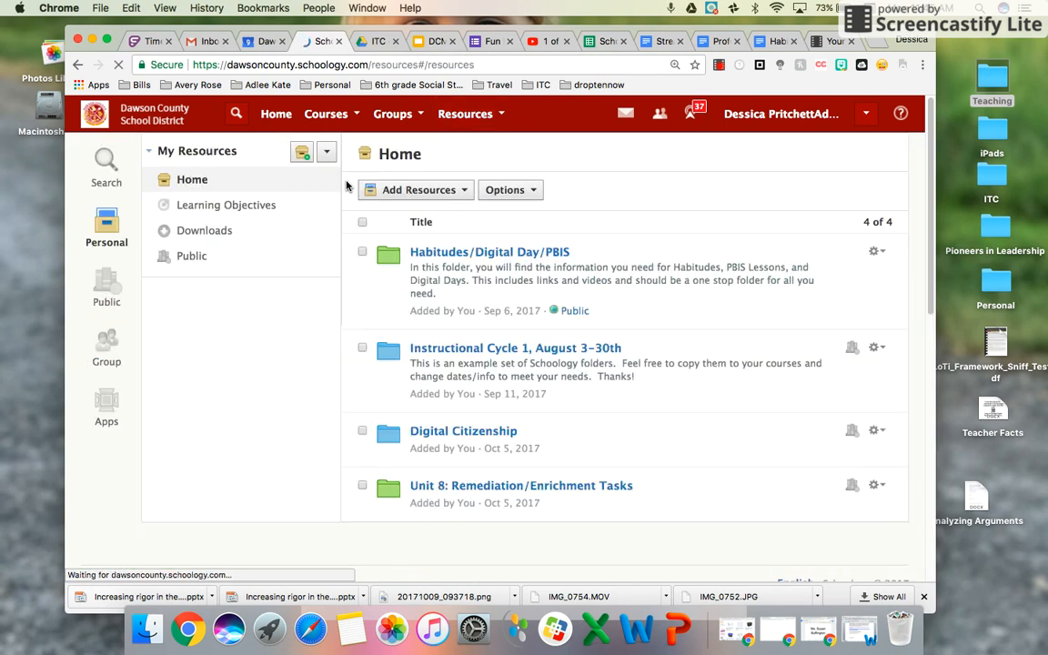
left_click(413, 192)
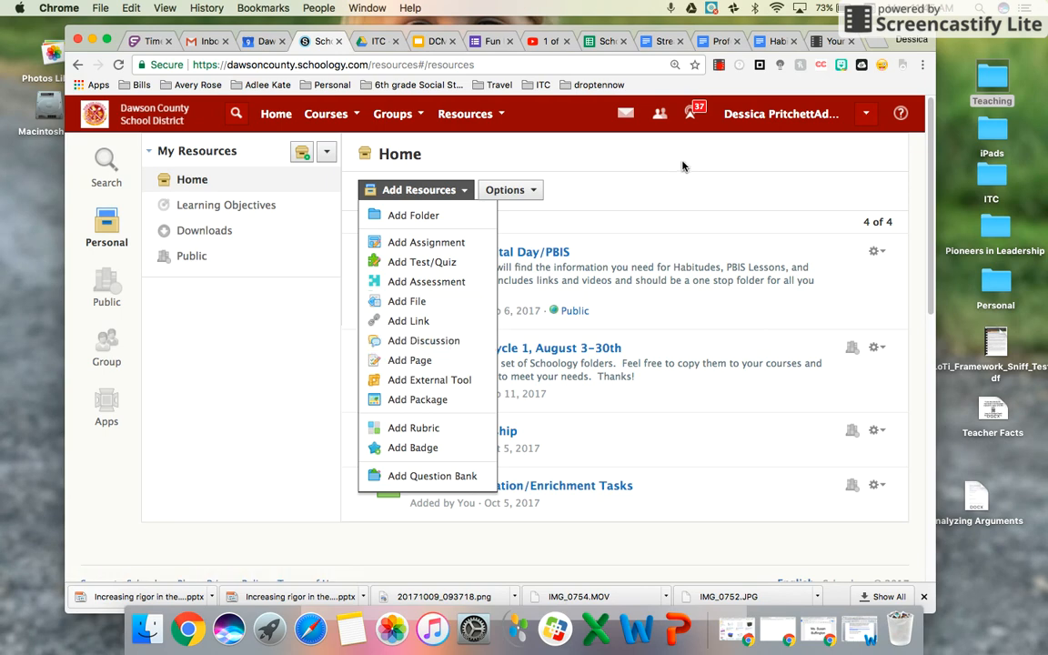
Start a new discussion titled "Keystone Pipeline" in the materials of the Digital Citizenship-6th grade: Section 1 course
left_click(327, 118)
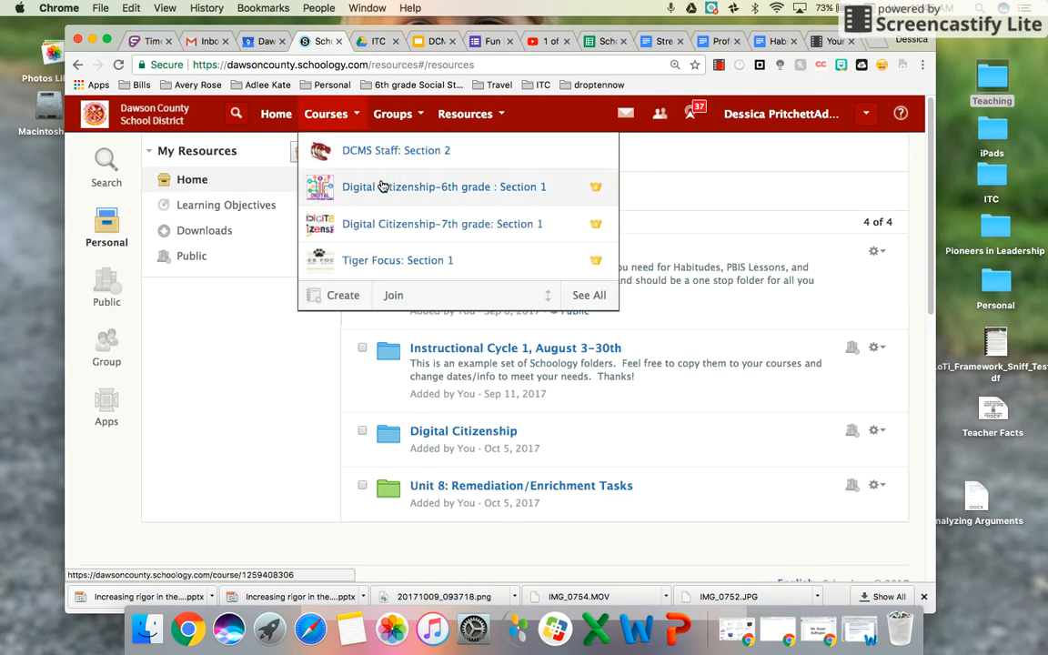
left_click(381, 186)
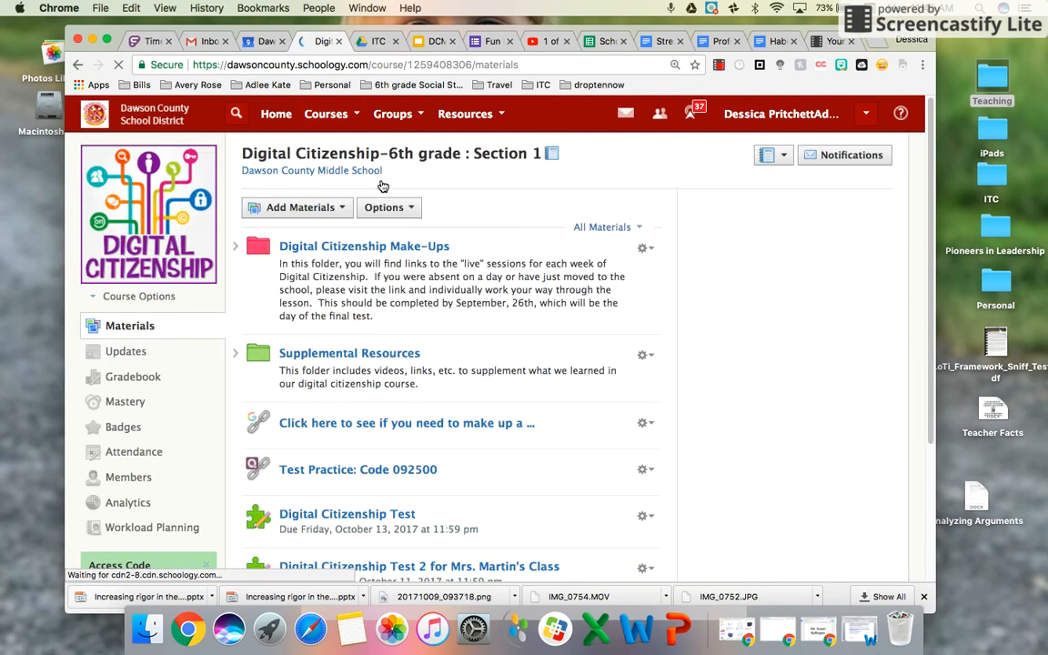
left_click(326, 211)
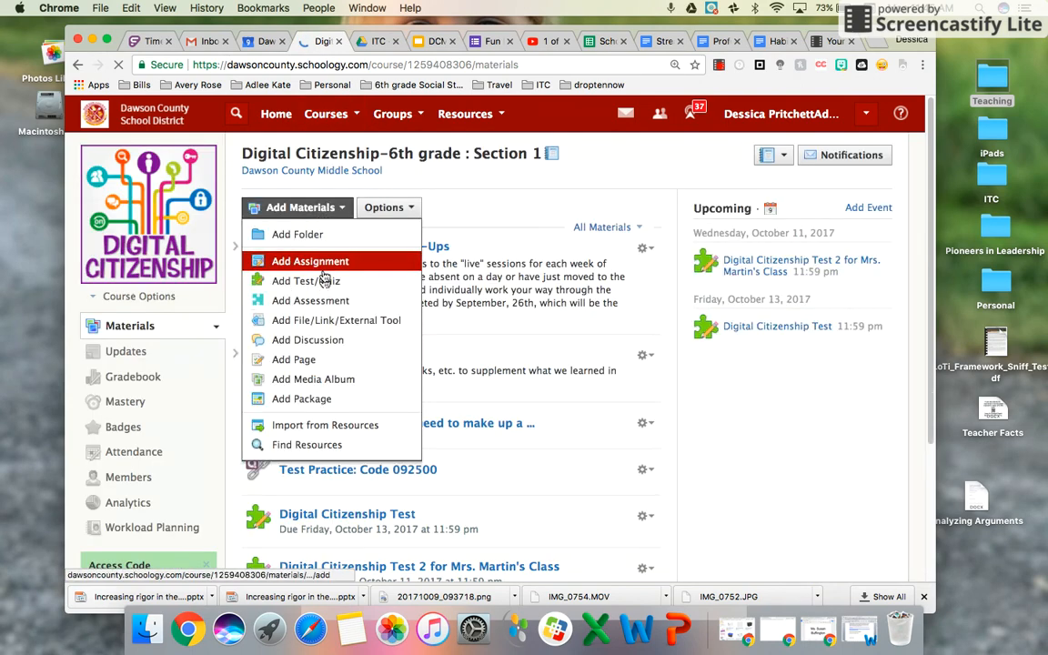
left_click(318, 342)
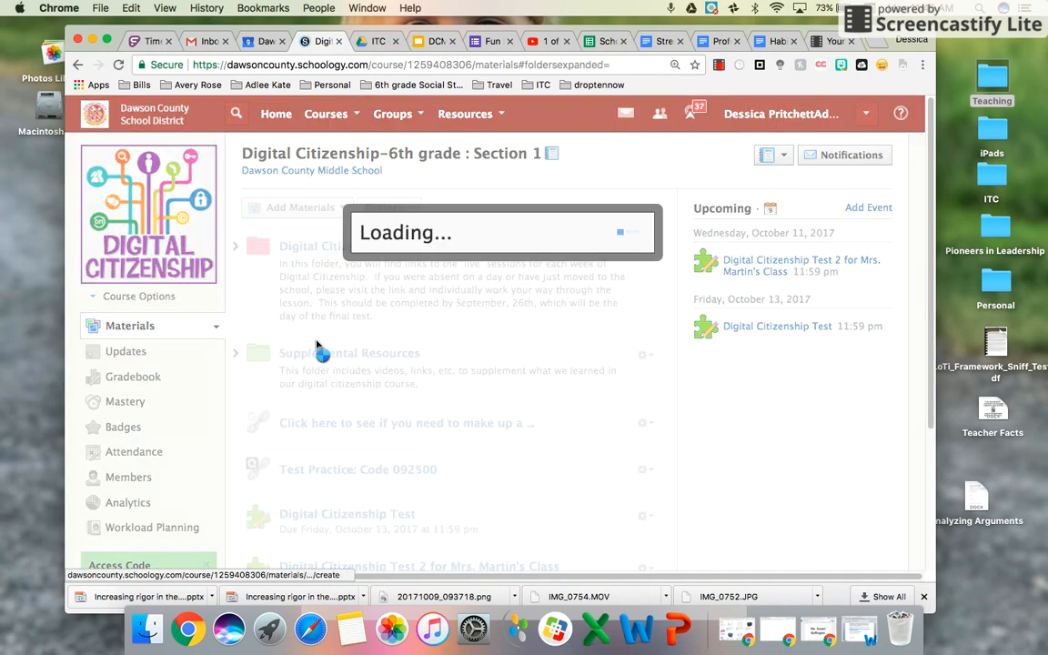
type("Keystone Pipeline")
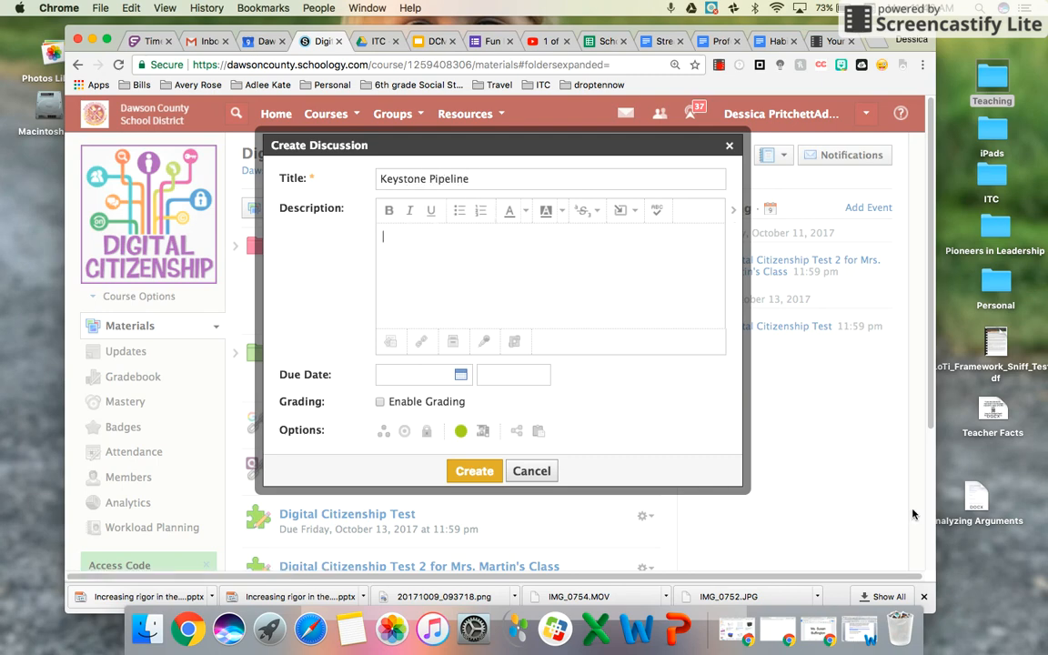
Copy the "Analyzing Arguments" introductory paragraph from Analyzing Arguments.docx in Word into the discussion's description in Chrome
left_click_drag(882, 36, 814, 28)
left_click(856, 642)
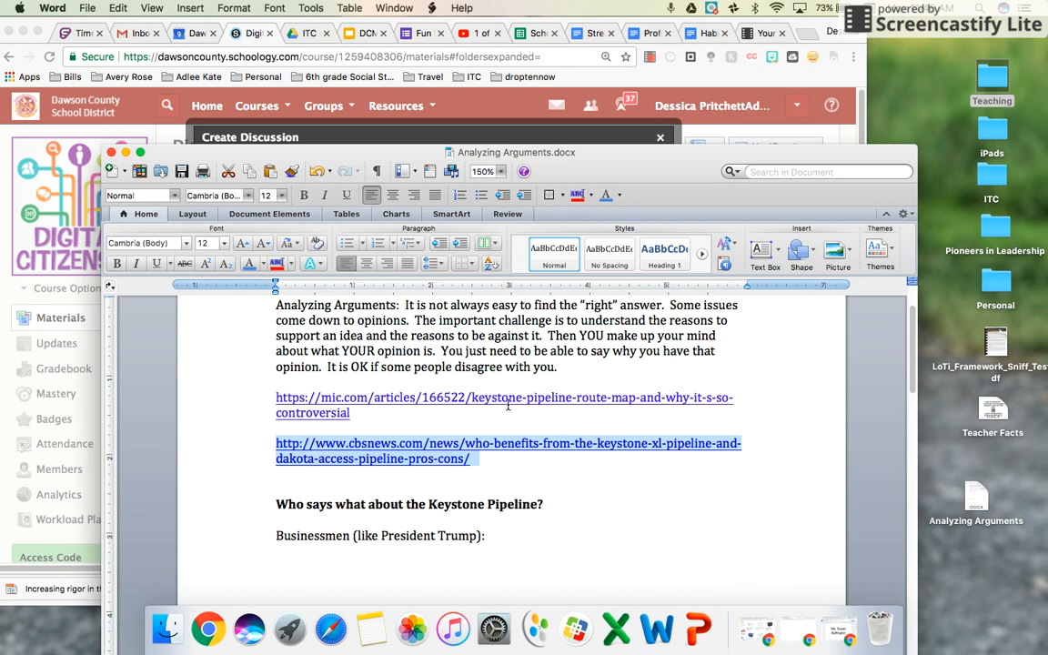
left_click_drag(558, 432, 297, 375)
key("super+c")
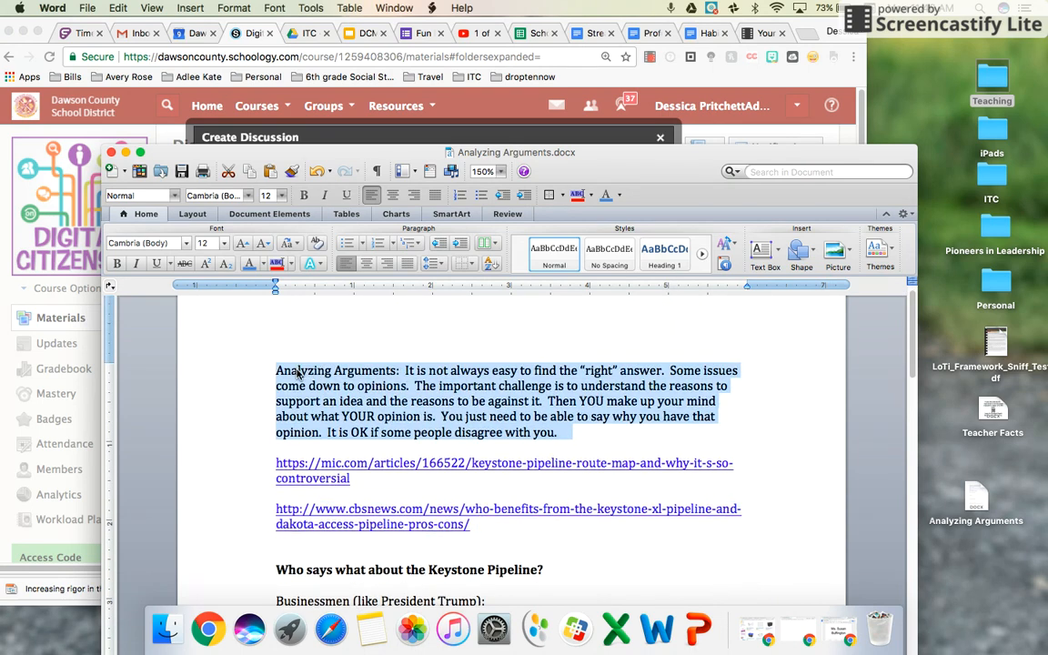
left_click(271, 120)
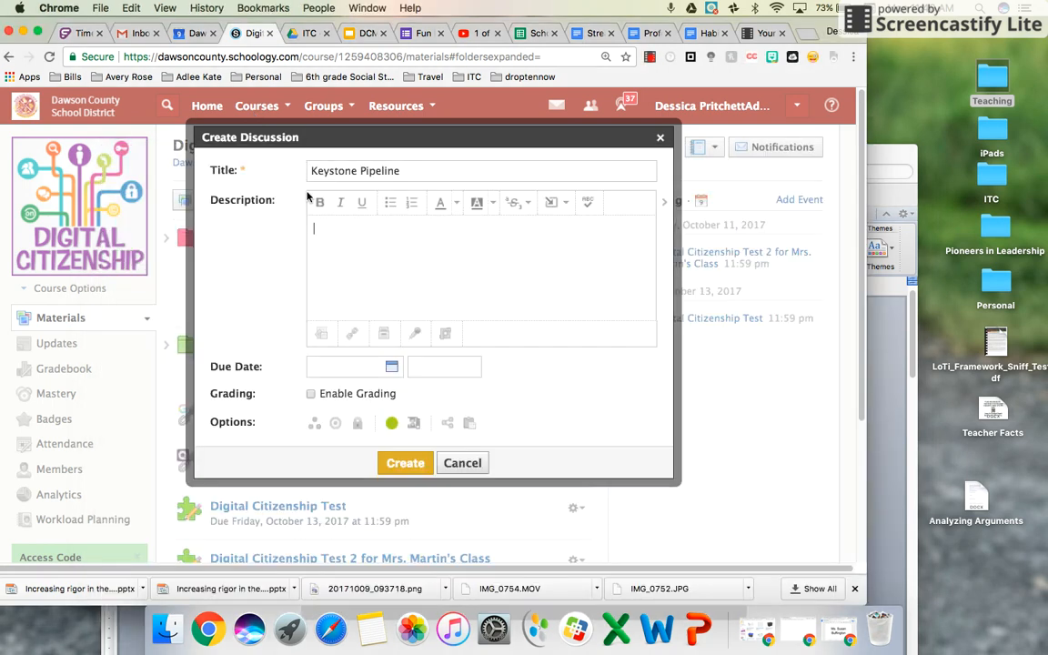
key("super+v")
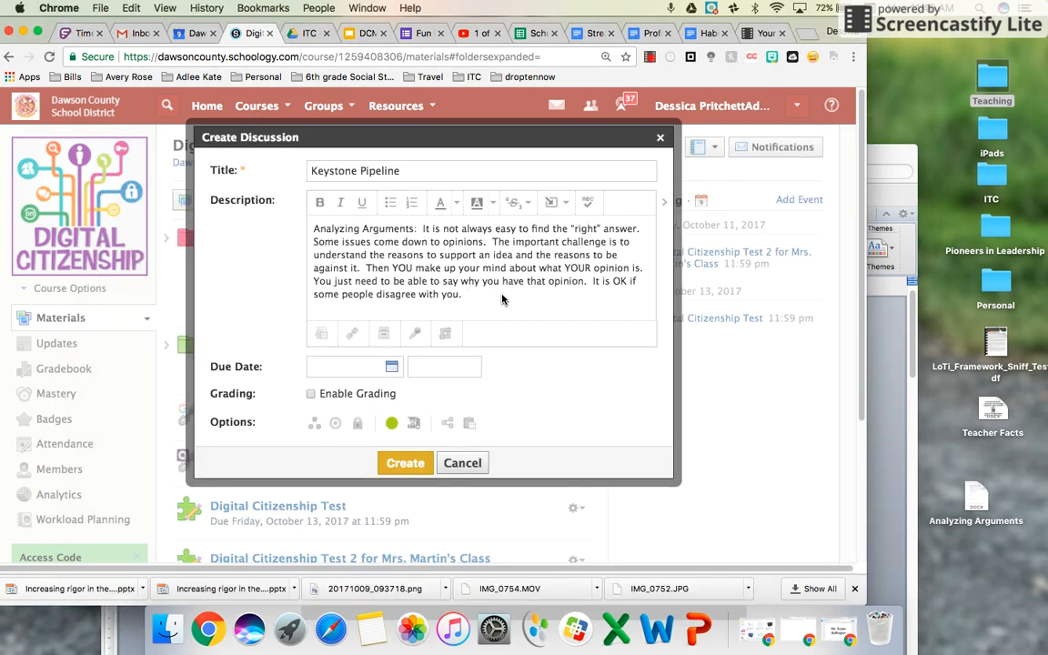
Begin a new description paragraph reading "Directions: Read the two attached articles and choose a"
key("Return")
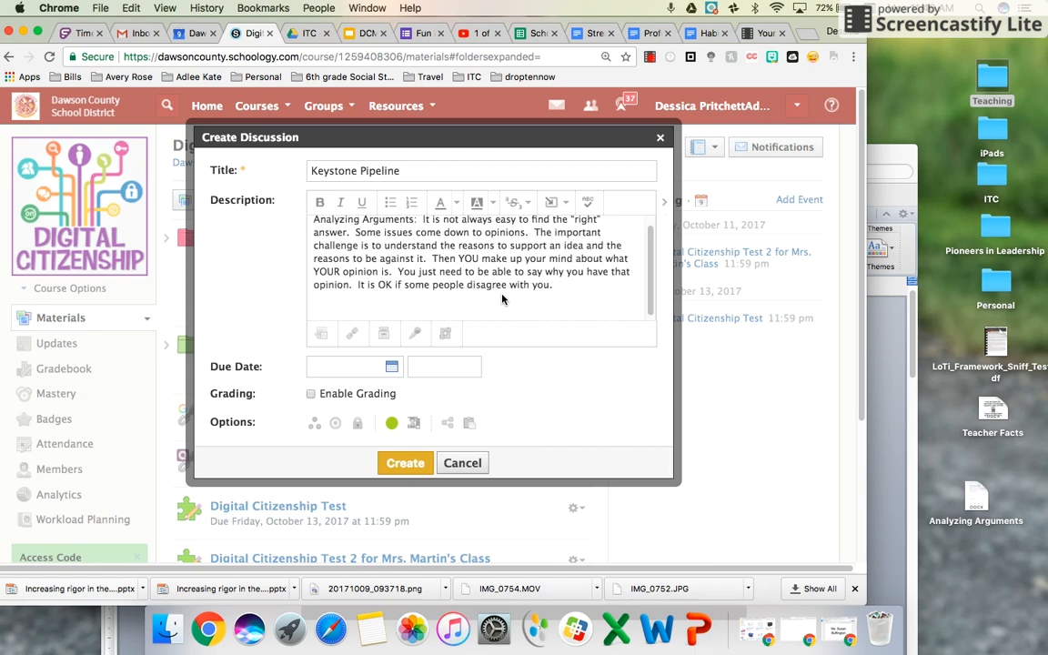
type("Directions: Read the two atta")
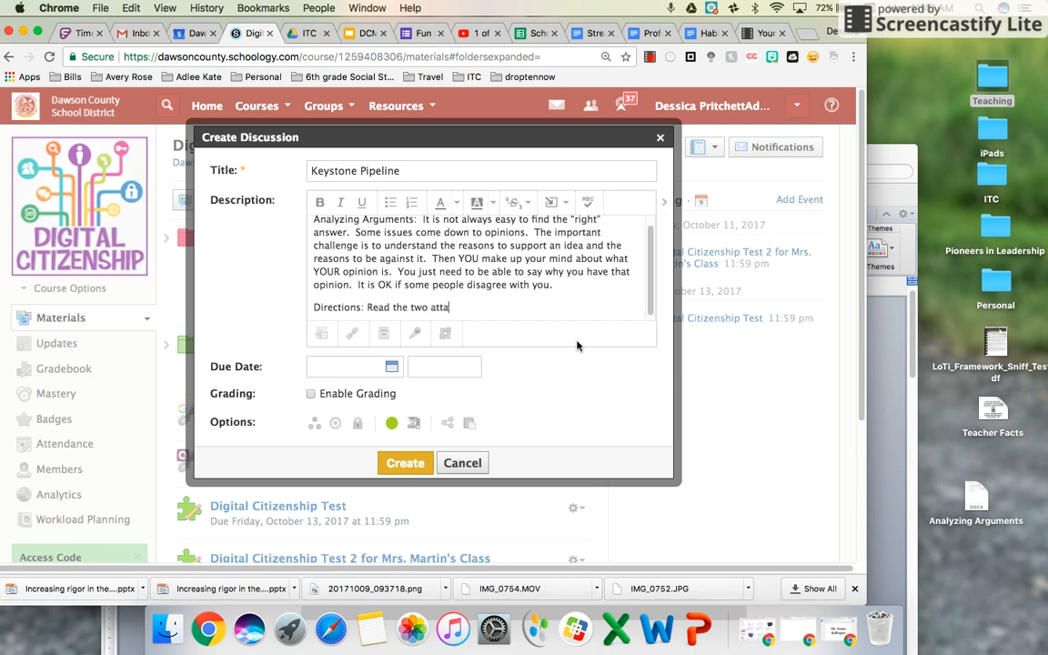
type("ched articles and choose")
type(" a pres")
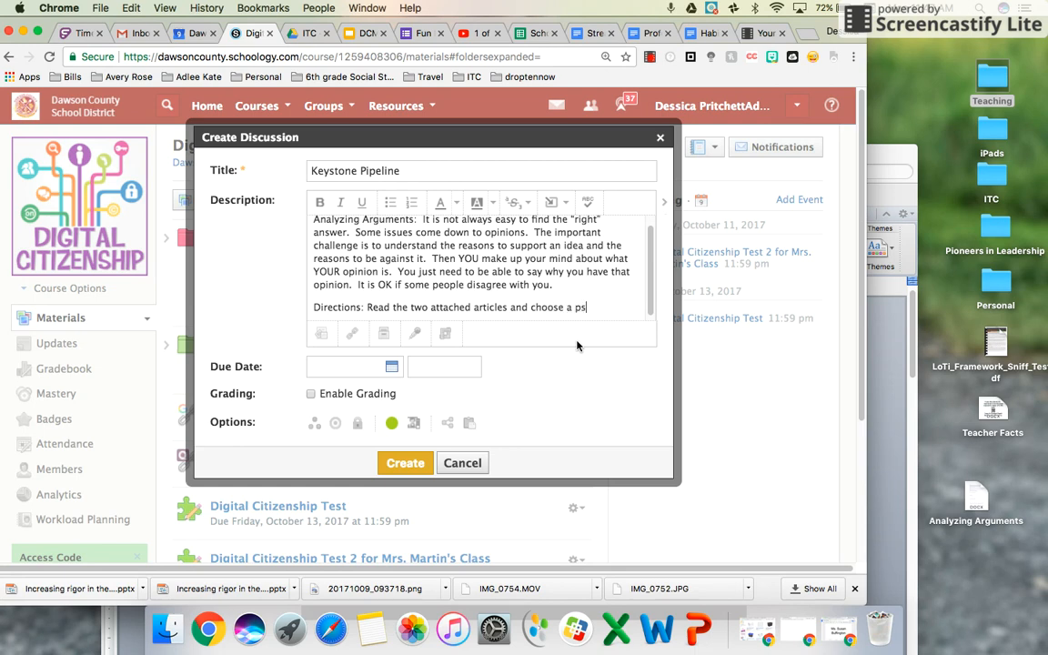
key("BackSpace")
key("BackSpace")
key("BackSpace")
Complete the directions sentence with "perspective/point of view: Businessman, Environmentalist, or Native American"
type("erspective/point of view: Bus")
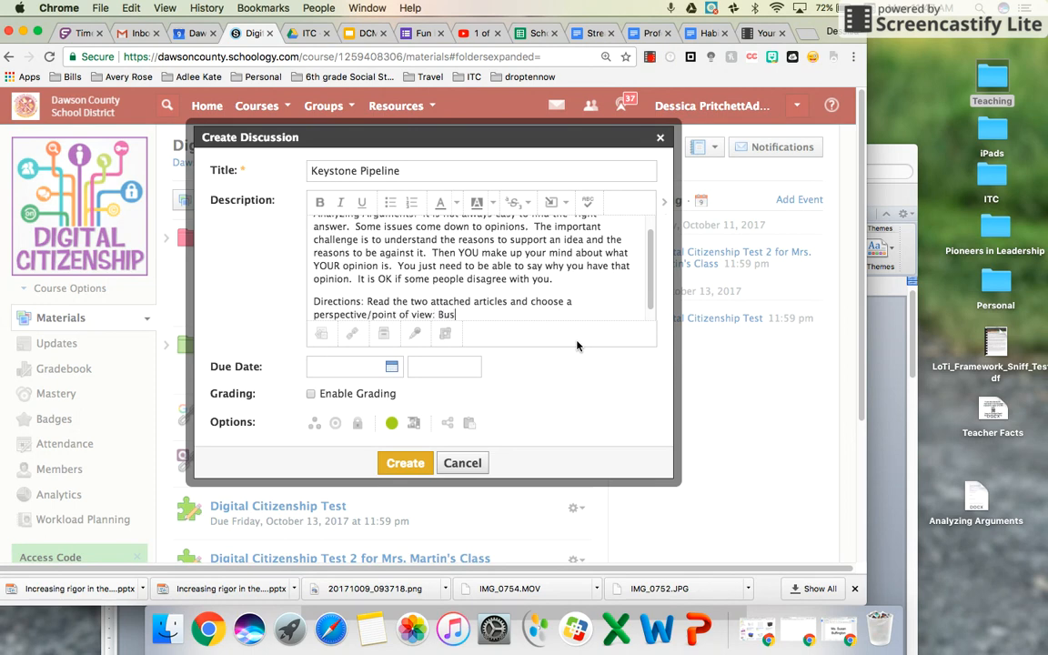
type("inessman.")
type(" Environmentalists=")
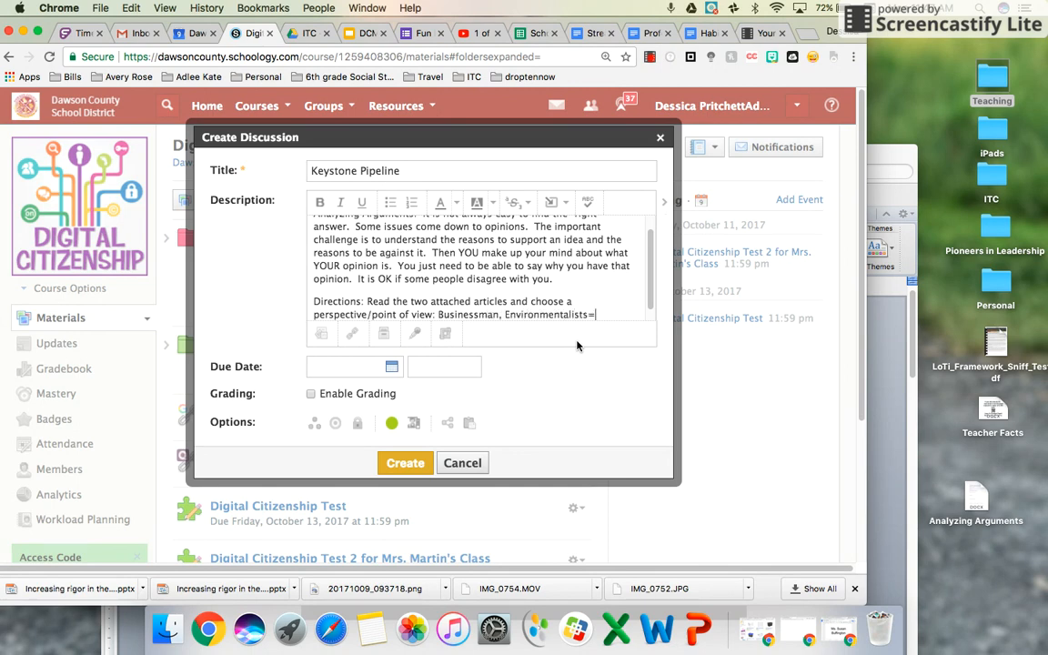
key("BackSpace")
key("BackSpace")
type(", or Native Mareica")
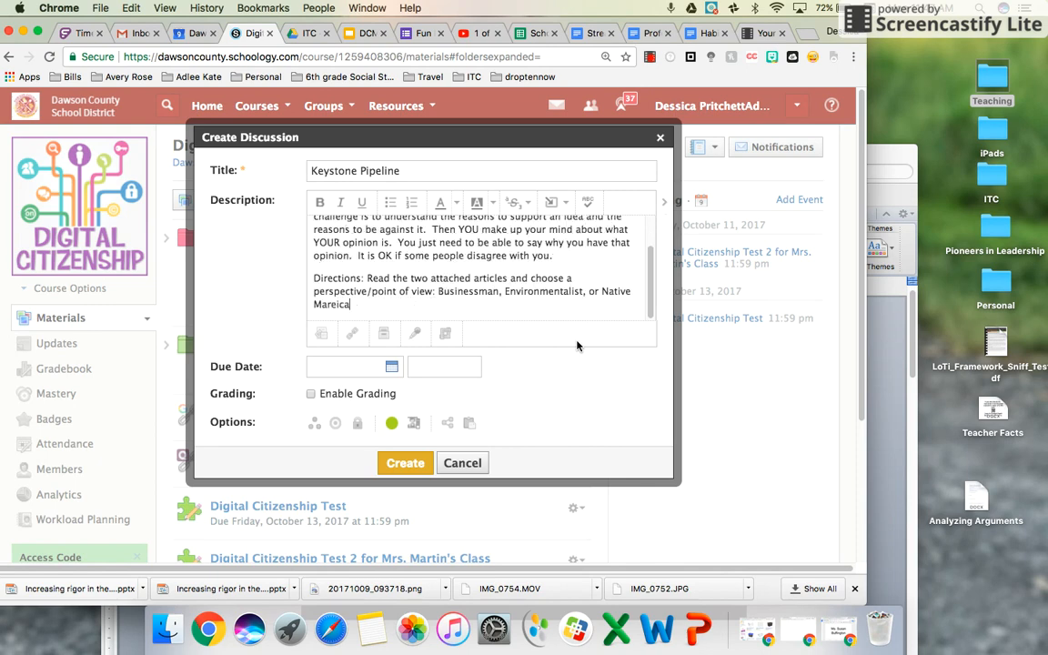
key("BackSpace")
type("American")
scroll(576, 346, "down", 1)
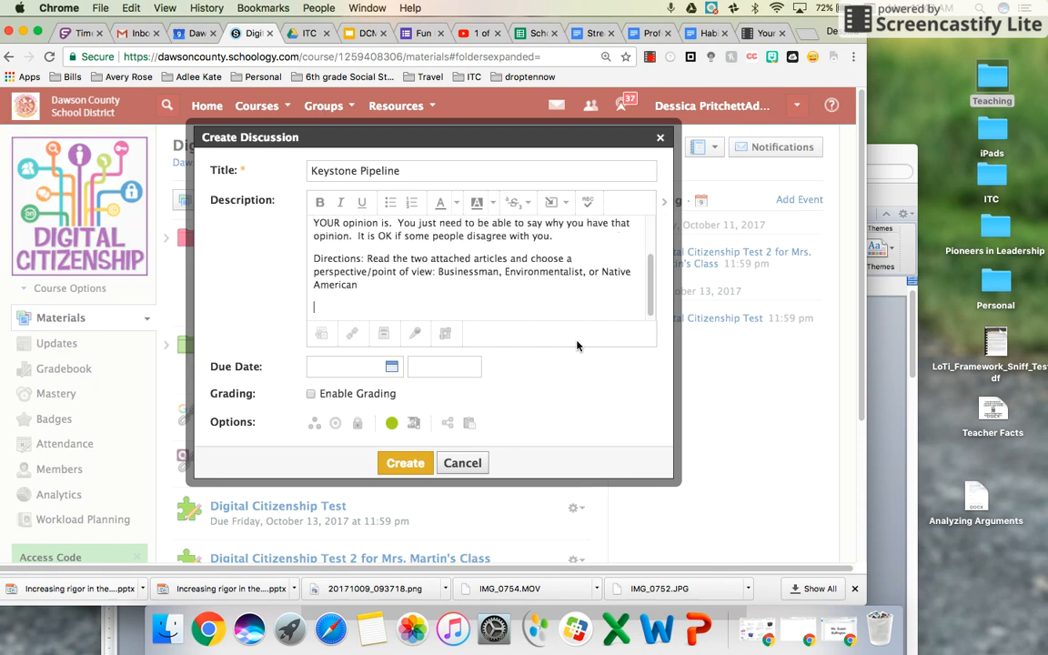
Put the text after "Directions:" on its own line and number it "1."
left_click(366, 258)
key("Return")
type("1.")
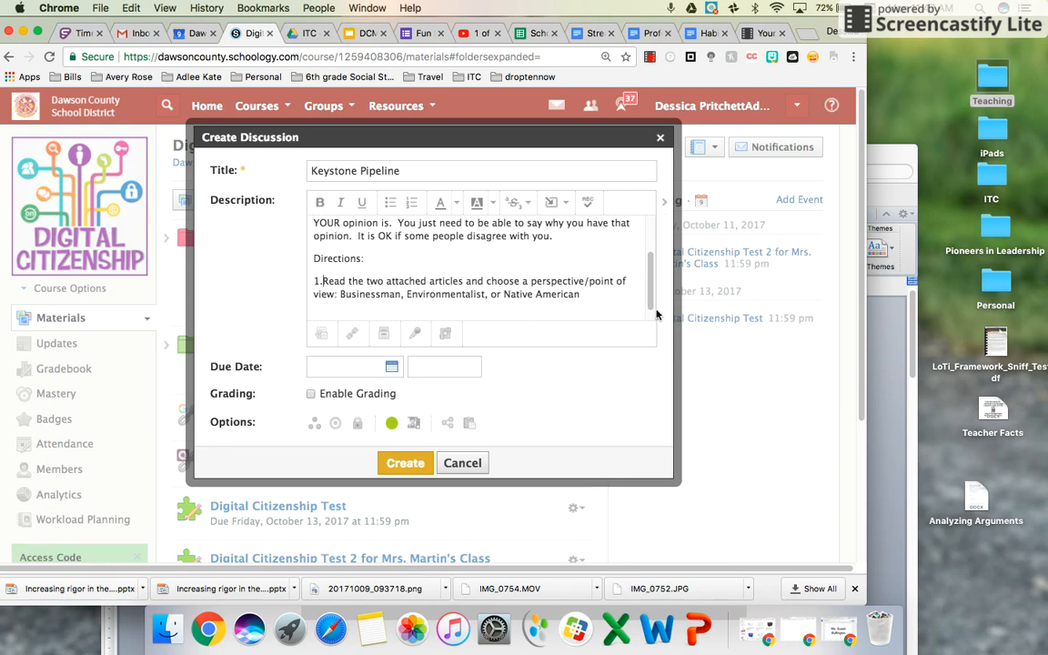
Add a second numbered direction beginning "2. After reading articles and choosing a point of view,"
left_click(596, 294)
key("Return")
type("2. ")
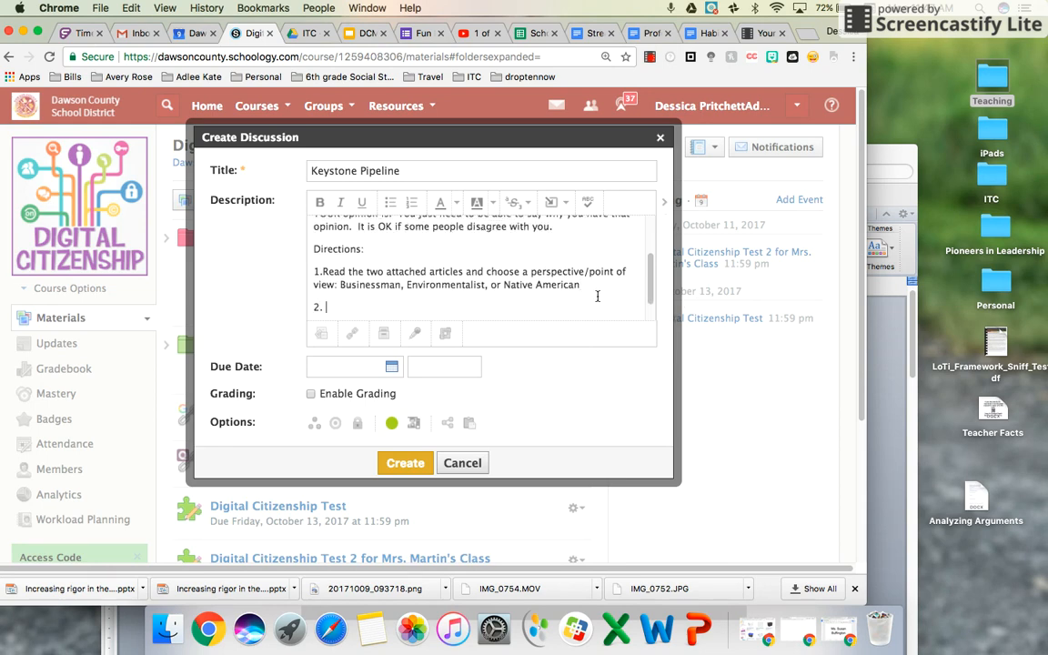
type("Afer er read")
key("BackSpace")
key("BackSpace")
type("ding and")
key("BackSpace")
key("BackSpace")
type("rticles and")
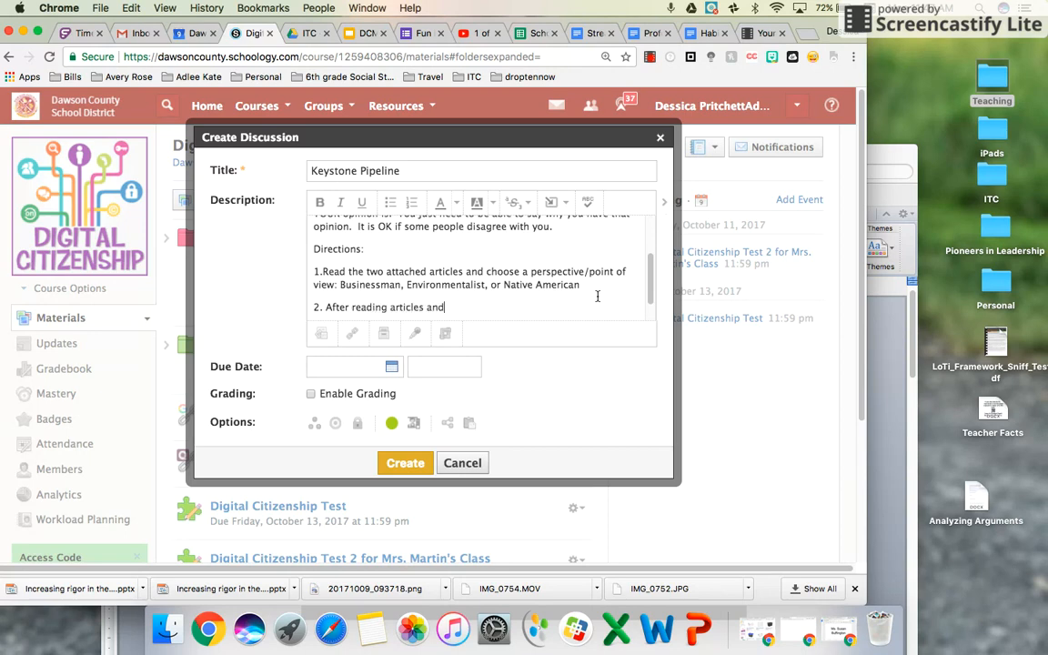
type(" choosing a point")
type(" ov")
type(" view, ")
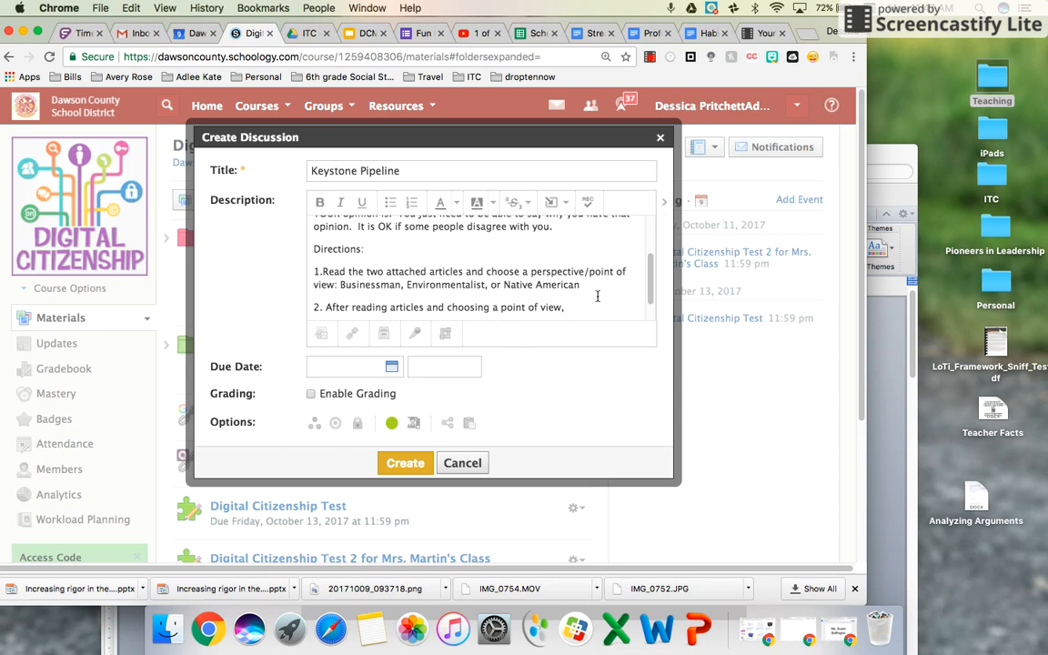
type("d")
type("write down your")
key("BackSpace")
key("BackSpace")
key("BackSpace")
key("BackSpace")
key("BackSpace")
key("BackSpace")
key("BackSpace")
key("BackSpace")
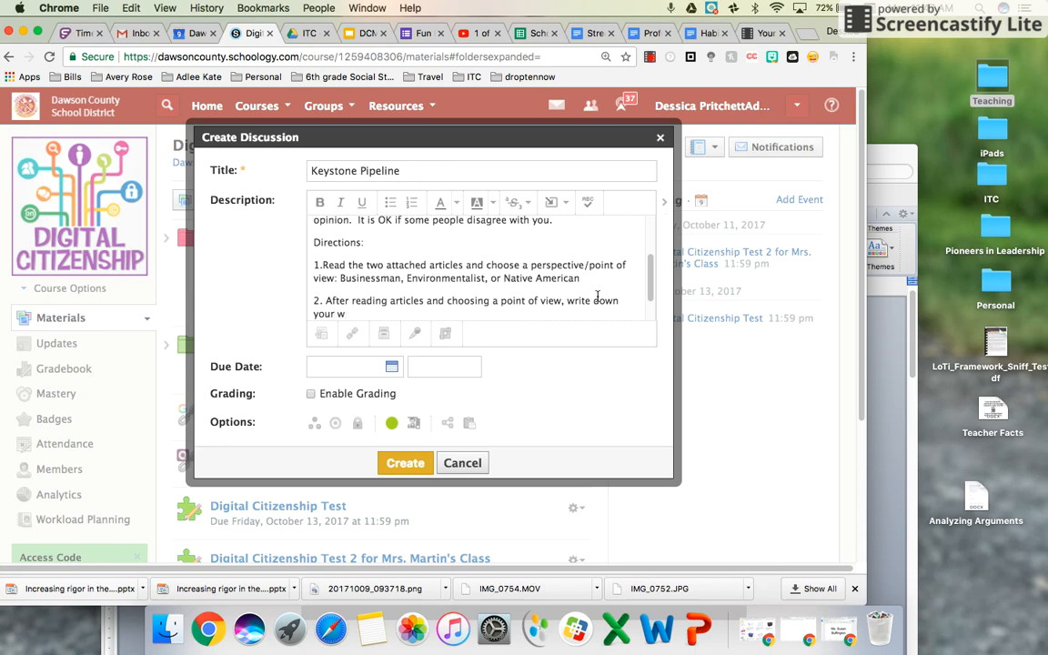
key("BackSpace")
key("BackSpace")
key("BackSpace")
key("BackSpace")
key("BackSpace")
key("BackSpace")
key("BackSpace")
Finish direction 2 with "type your own opinion and include support for your opinion."
type("type your own pi")
key("BackSpace")
key("BackSpace")
type("opinion an")
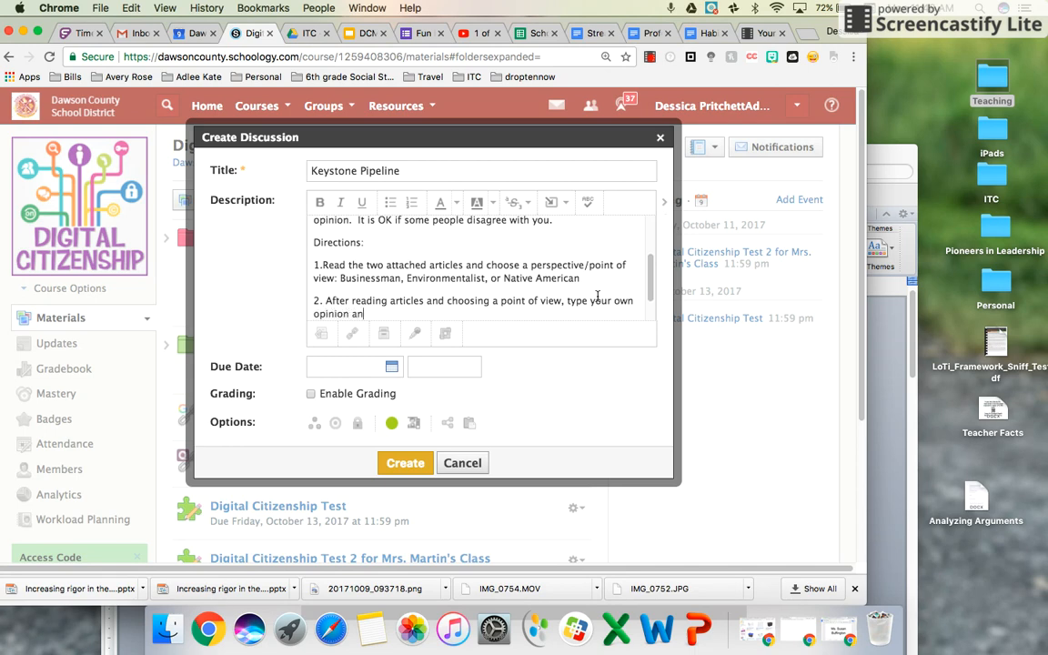
type("d include supprt")
key("BackSpace")
key("BackSpace")
type("ort fo your")
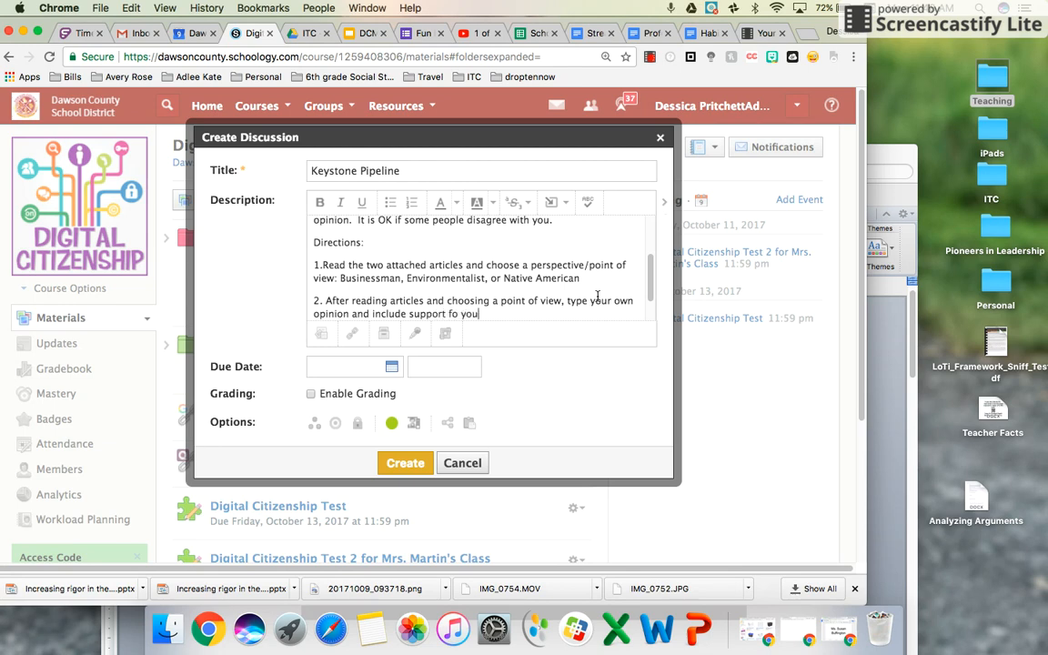
key("BackSpace")
key("BackSpace")
key("BackSpace")
key("BackSpace")
key("BackSpace")
type("r your opinion.")
Add a third direction reading "3. Read and respond to at least two classmates posts."
key("Return")
type("3. R")
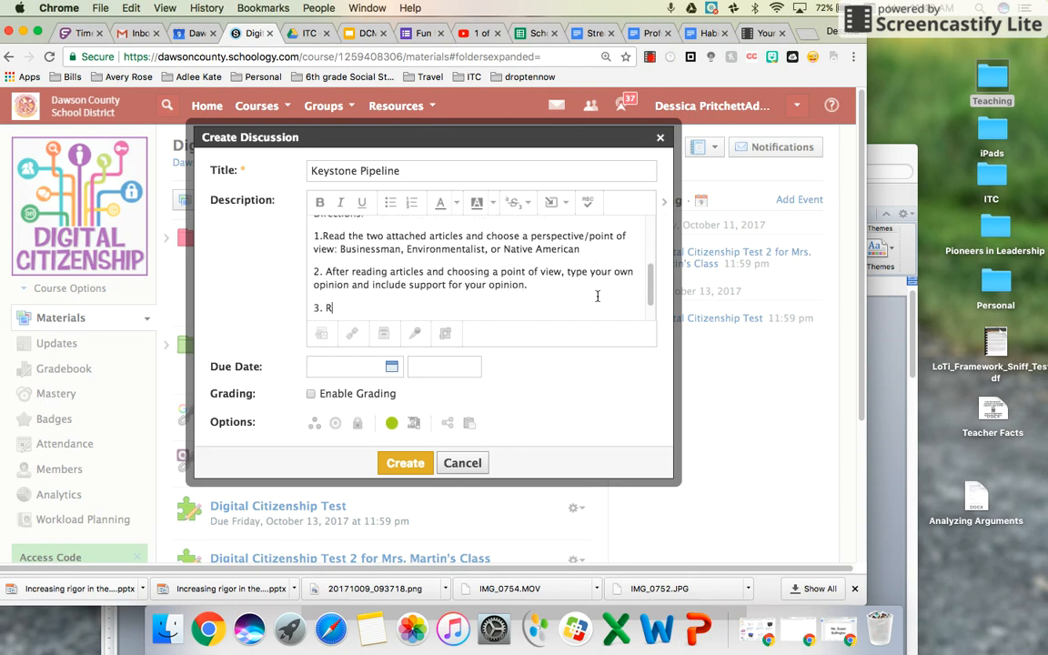
type("ead and respond to at leas")
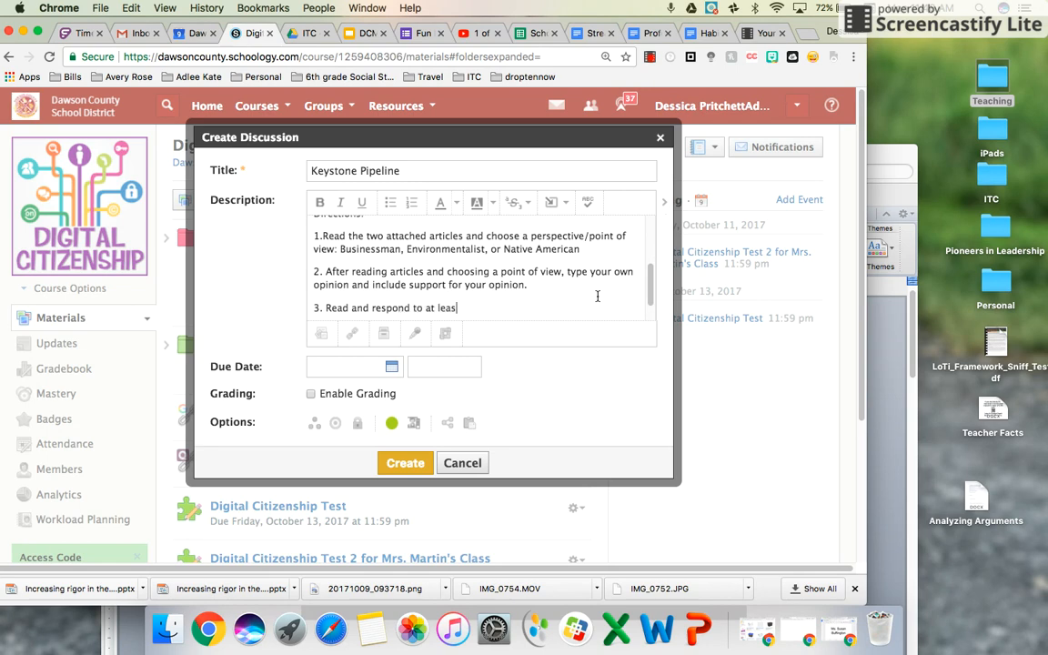
type("t two classmates posts.")
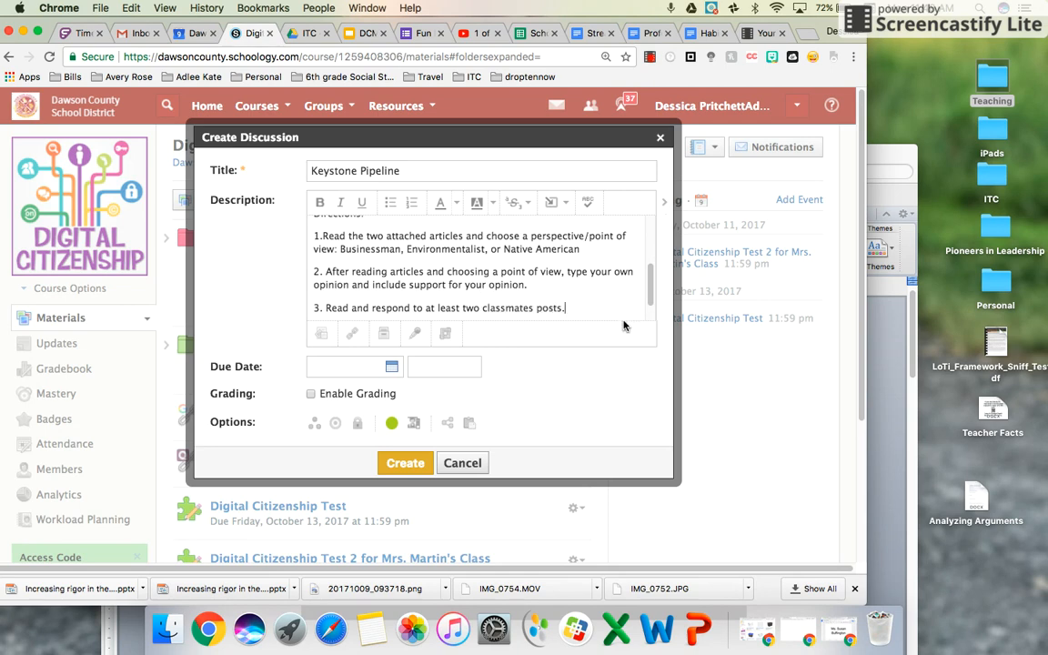
Copy the mic.com Keystone pipeline article address from the Analyzing Arguments Word document and enter it as the address of a new link attachment
left_click(353, 334)
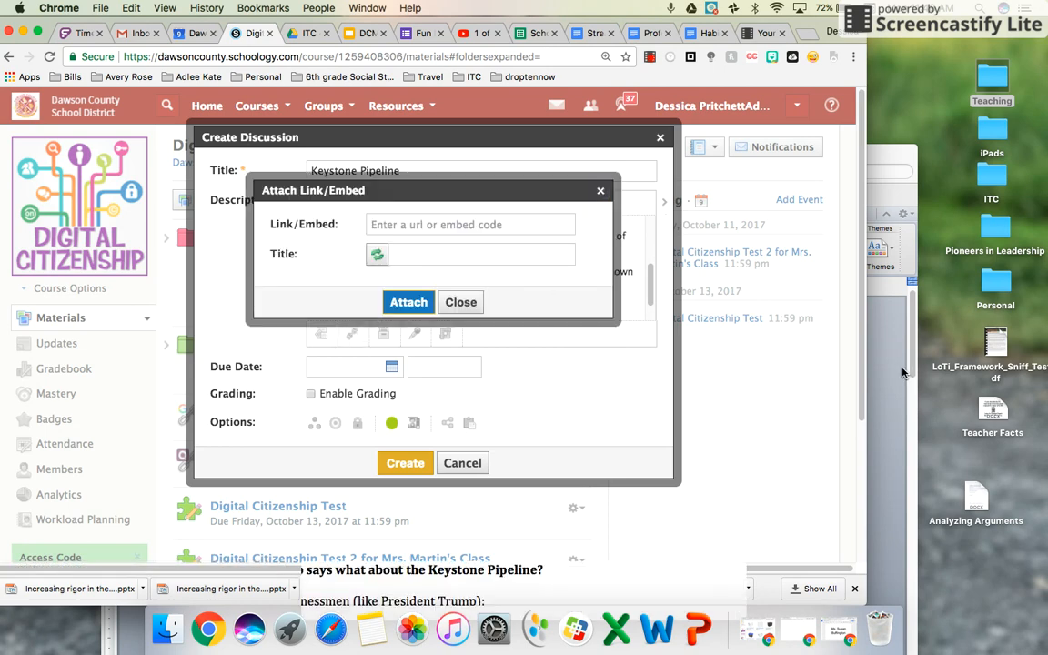
left_click(902, 373)
left_click_drag(361, 478, 270, 464)
key("super+c")
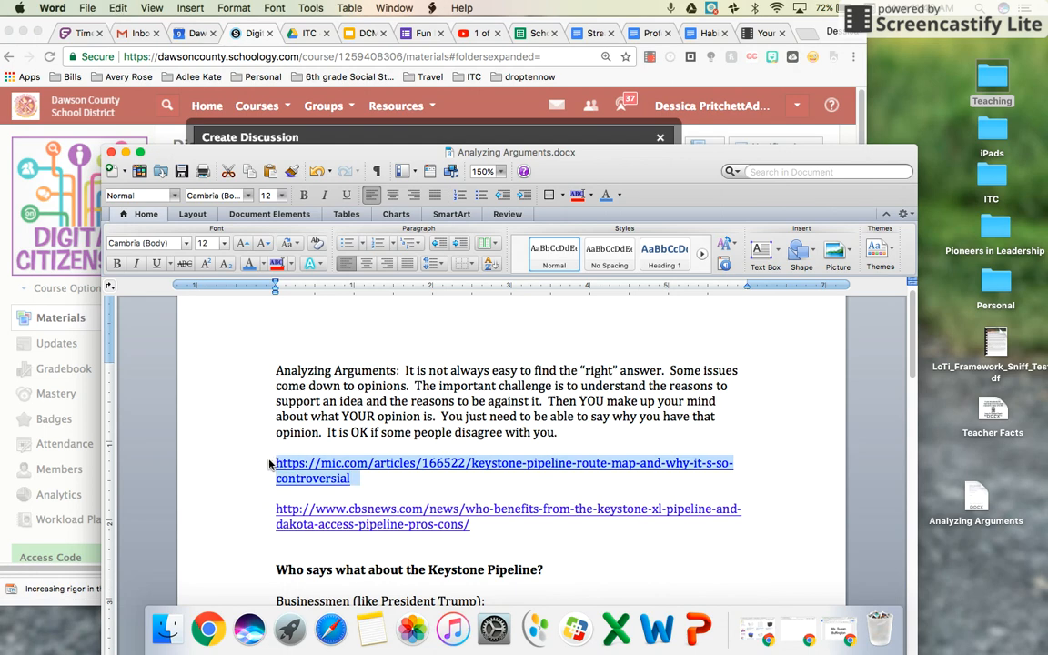
left_click(334, 138)
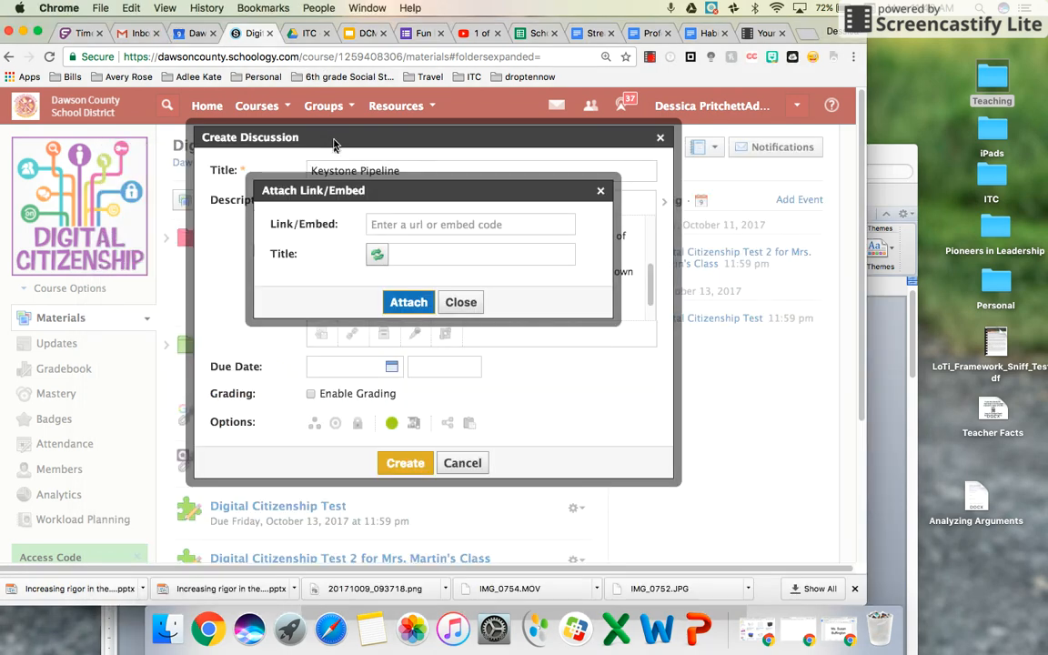
left_click(447, 218)
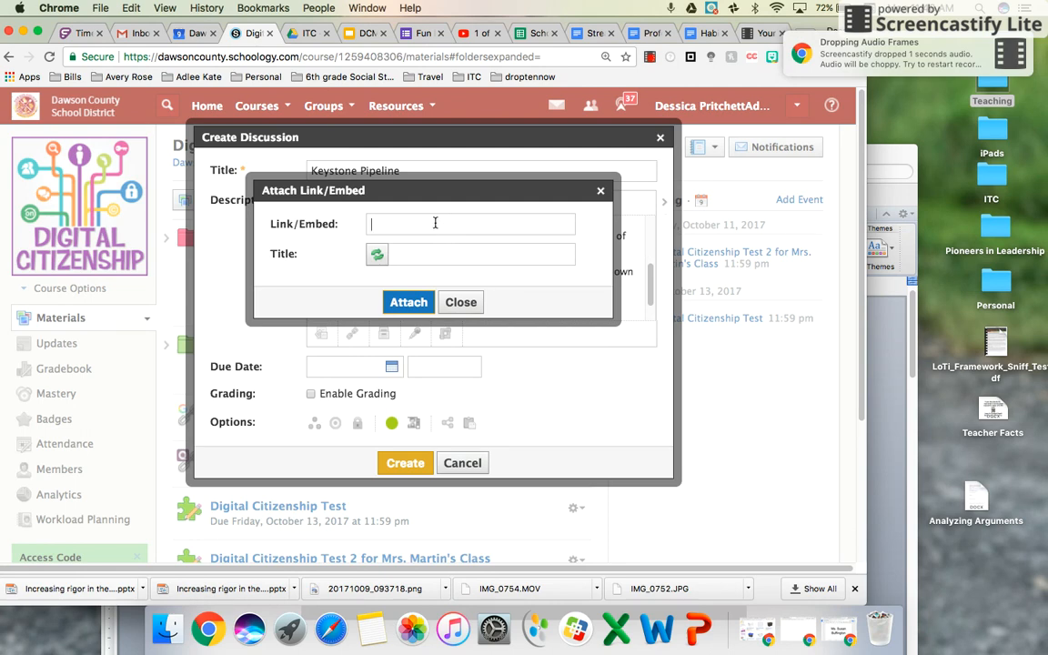
key("super+v")
Title the link "Article 1", attach it to the discussion and load its preview
left_click(416, 253)
type("Artcil")
key("BackSpace")
key("BackSpace")
key("BackSpace")
type("icle 1")
left_click(406, 302)
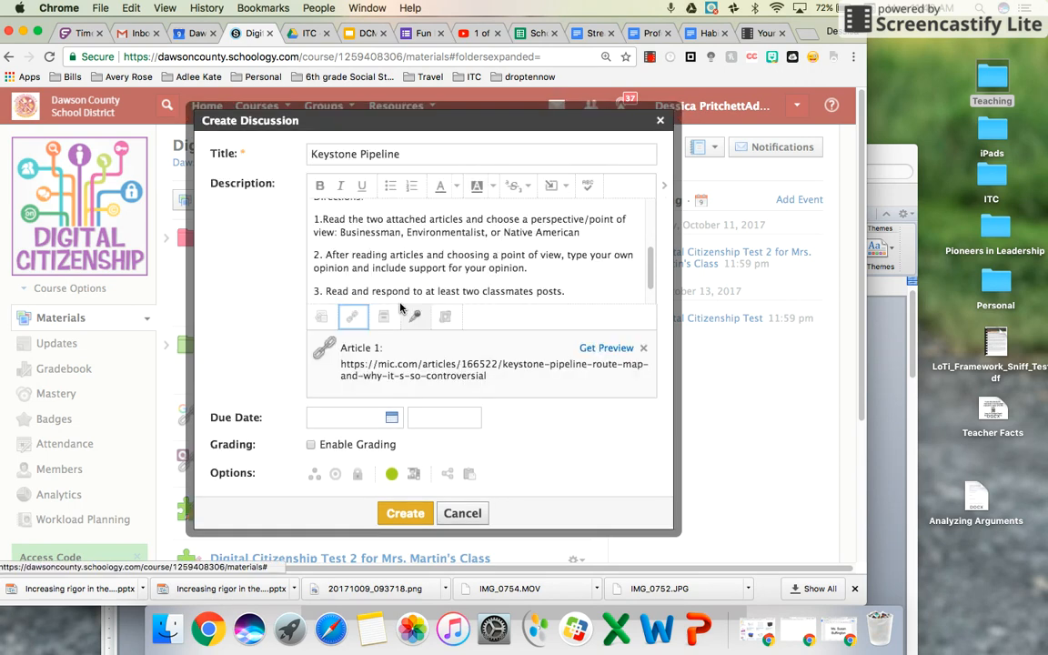
left_click(615, 347)
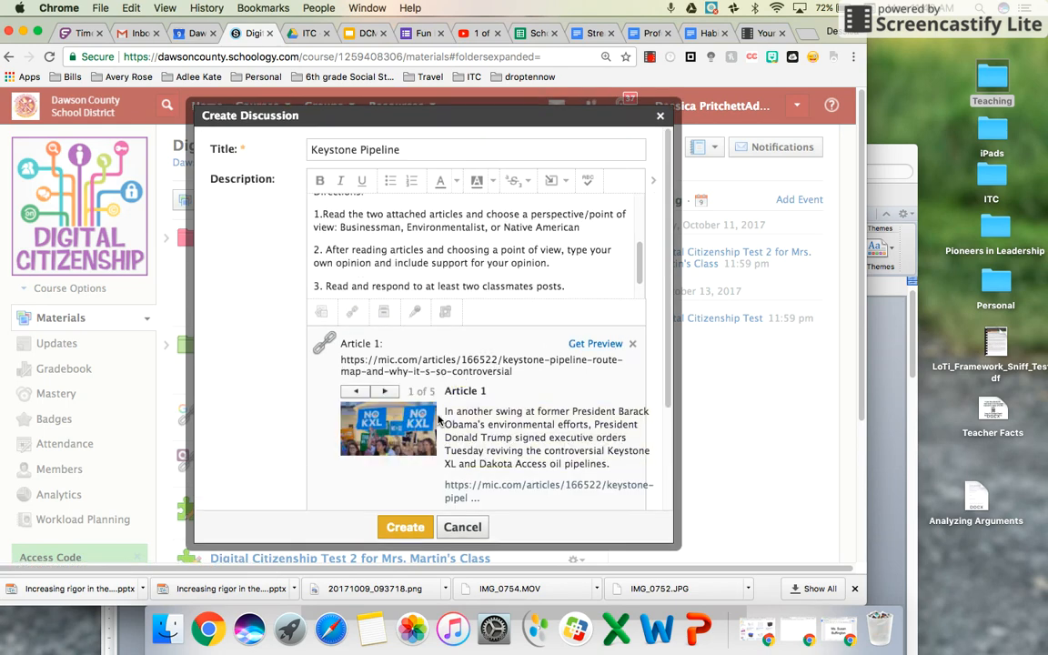
Set the discussion's due date to 10/18/17
scroll(439, 420, "down", 5)
left_click(390, 382)
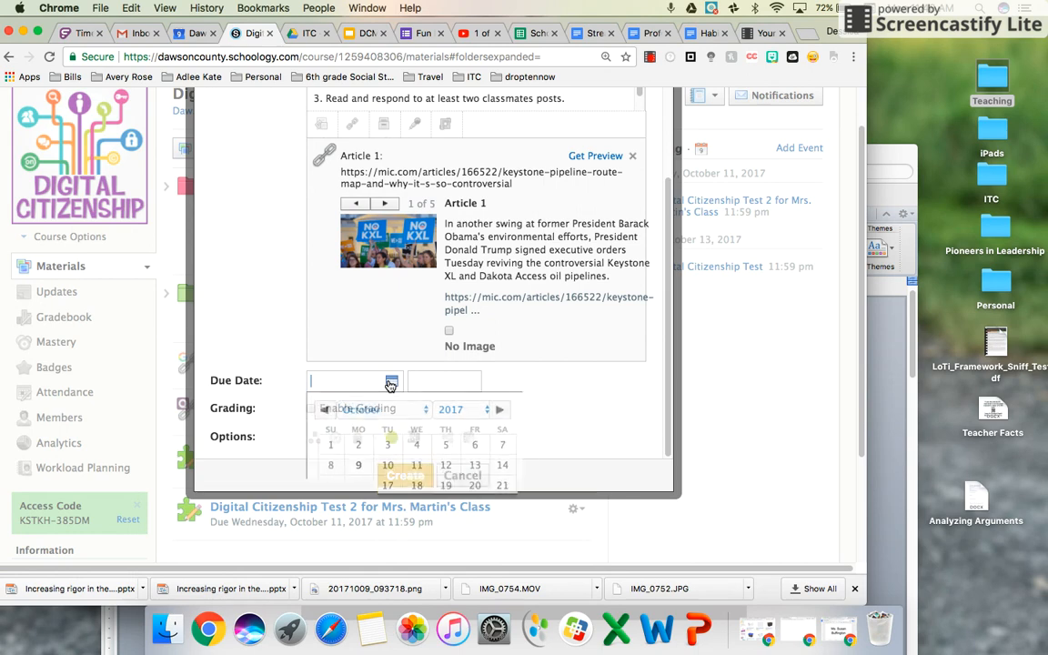
left_click(419, 487)
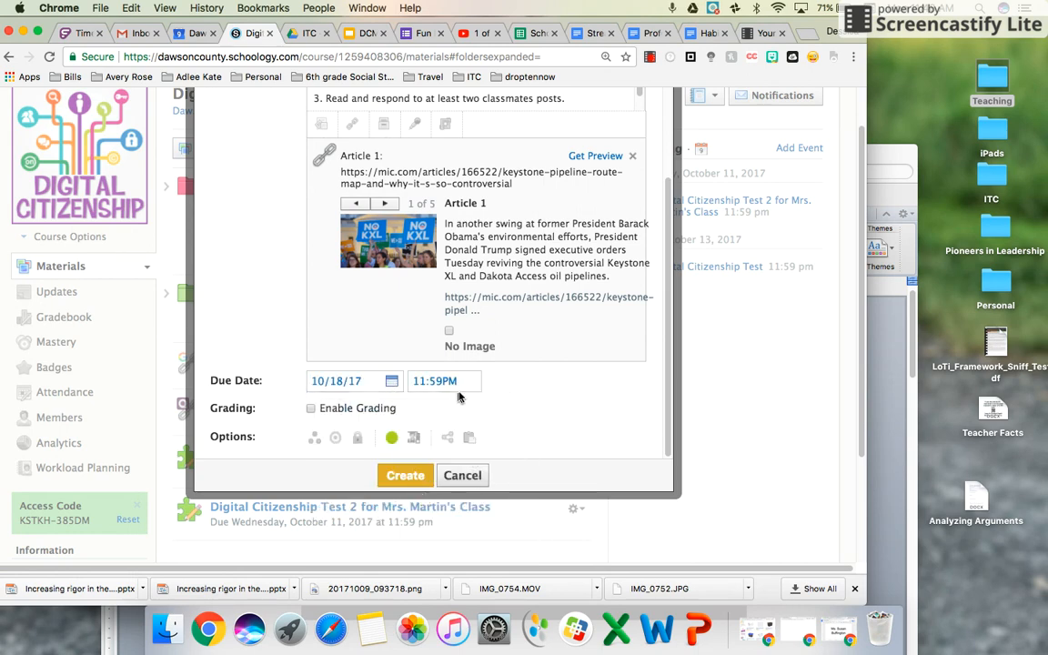
Enable grading for the discussion and assign it to the (Ungraded) category
left_click(310, 409)
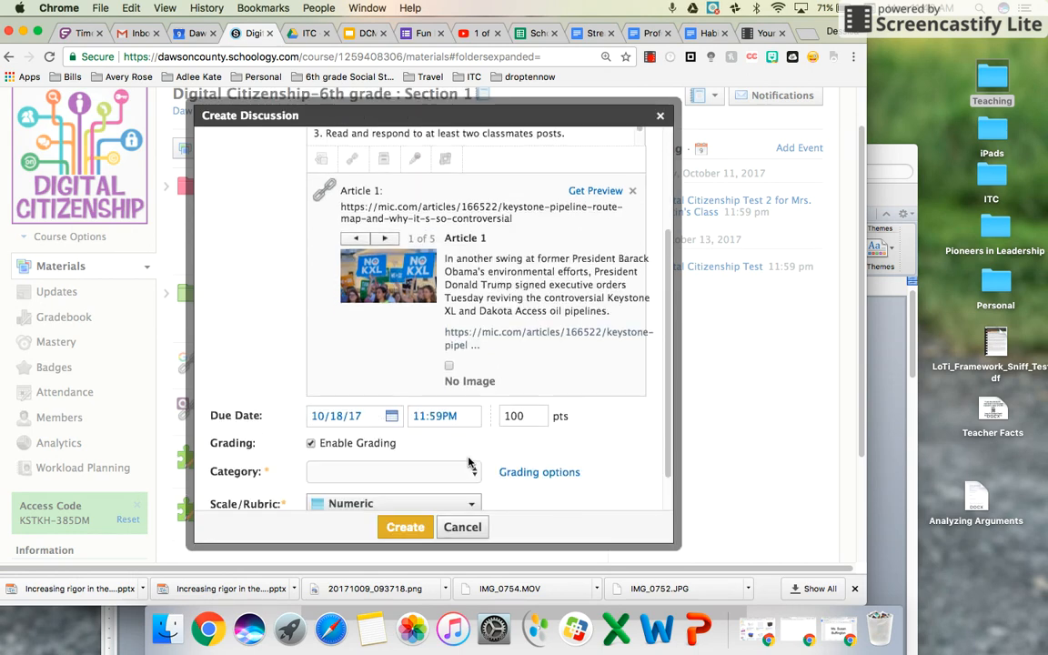
scroll(469, 464, "down", 3)
left_click(452, 393)
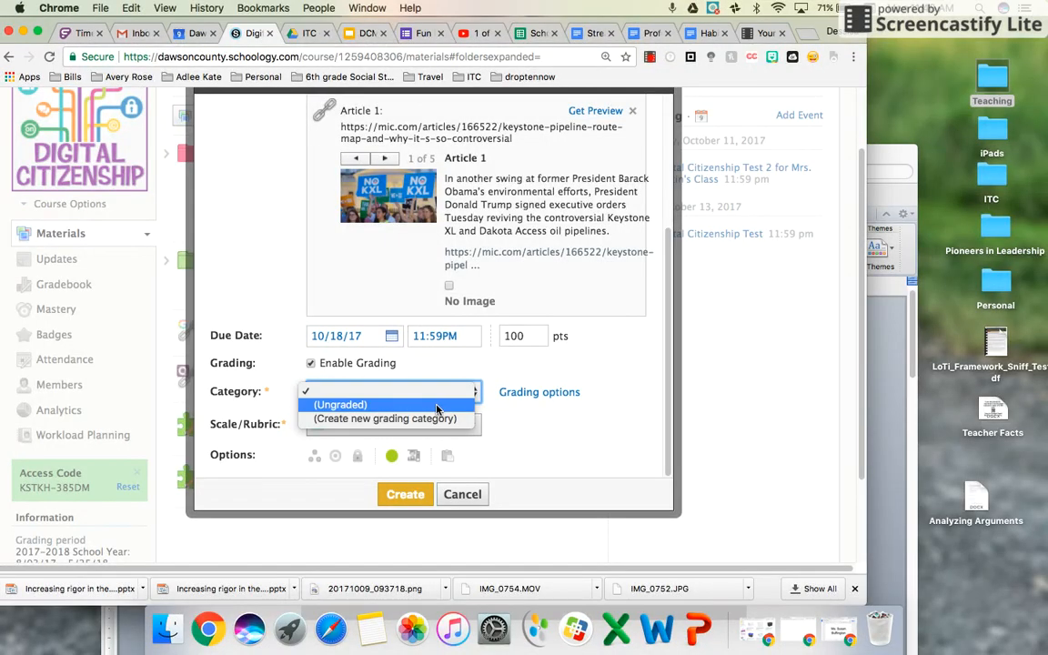
left_click(437, 406)
left_click(374, 456)
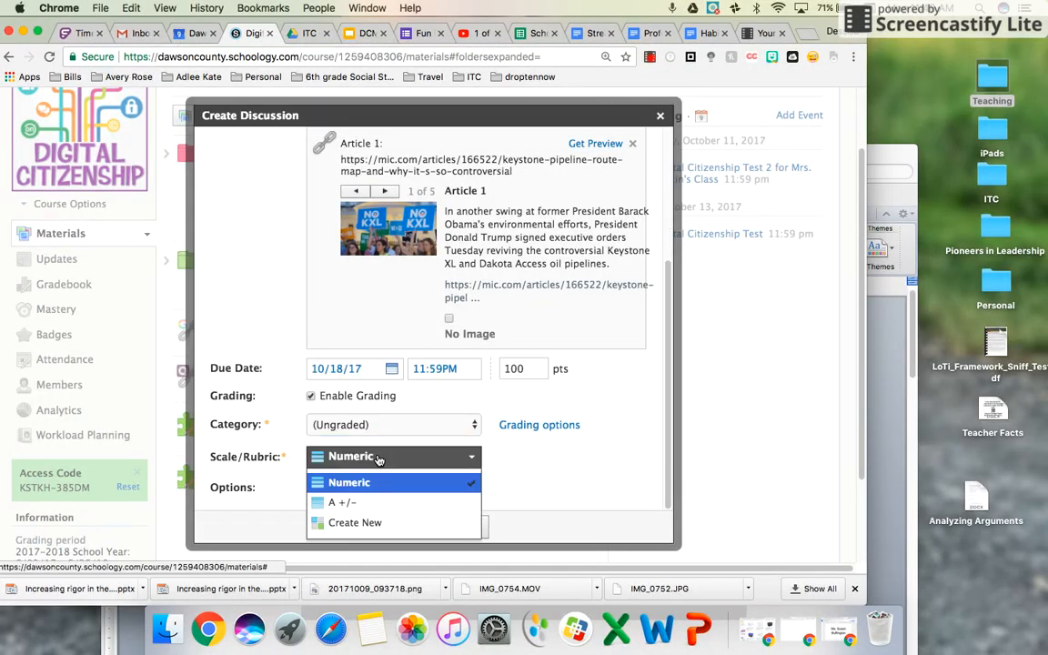
left_click(362, 522)
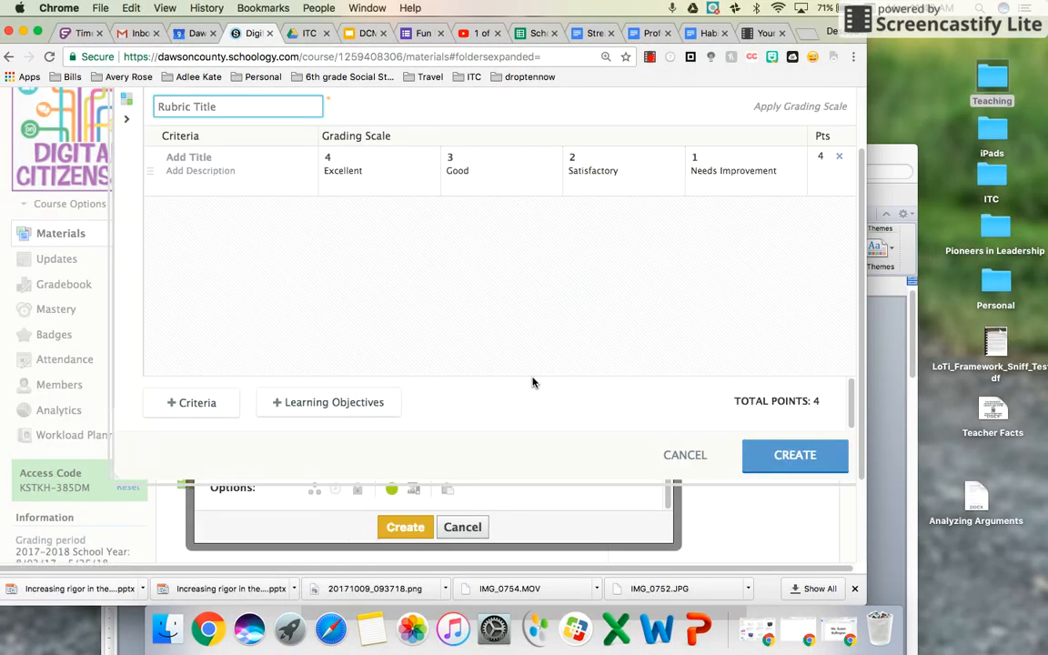
left_click(246, 174)
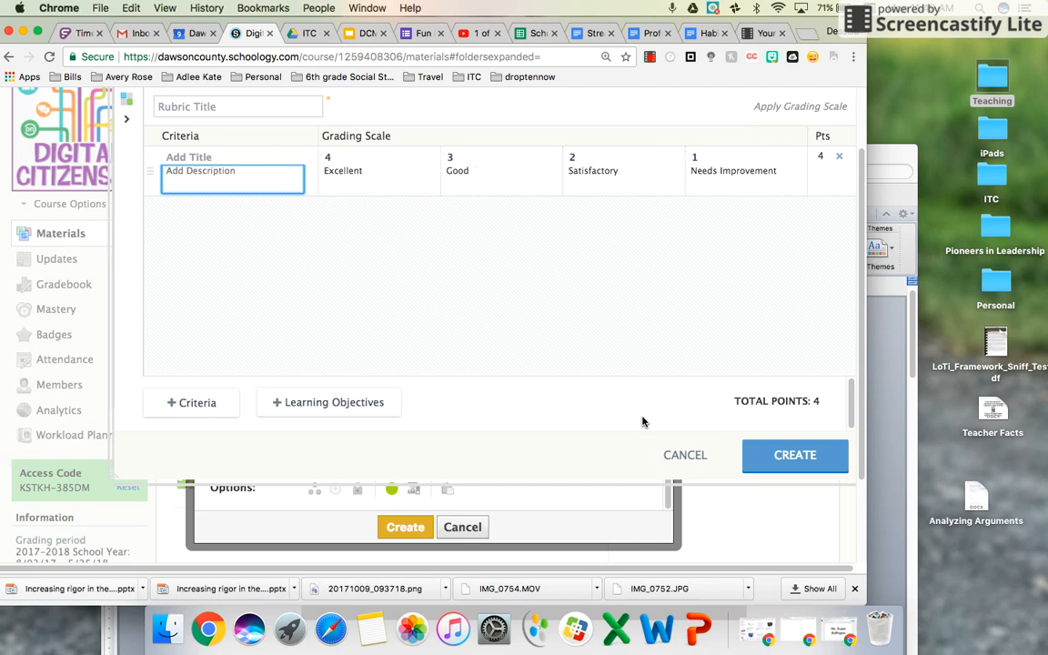
left_click(806, 459)
left_click(684, 454)
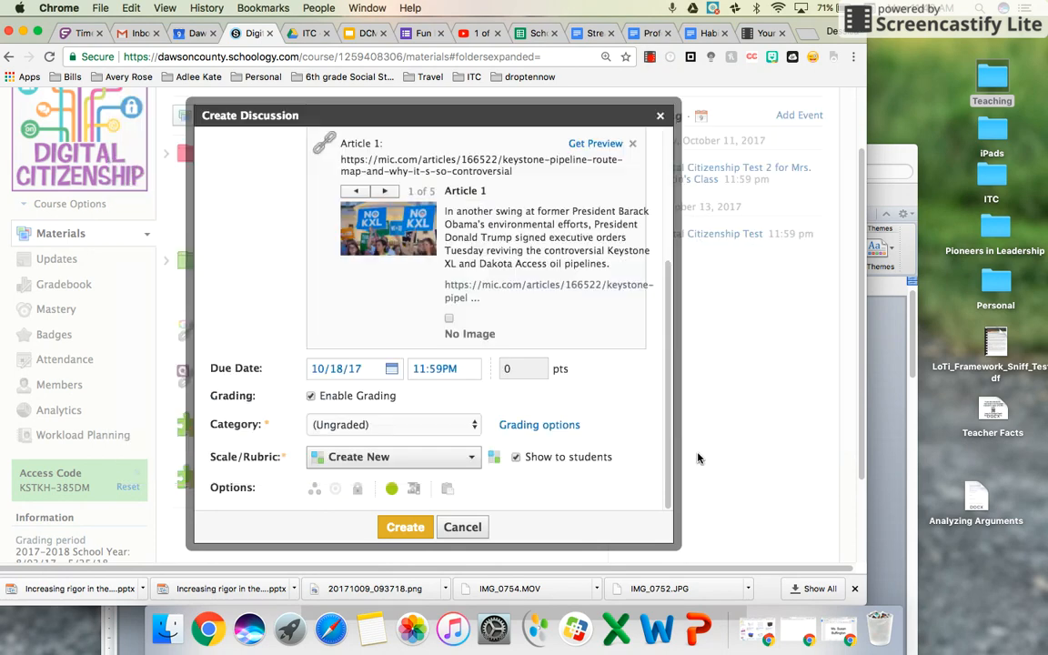
Review the discussion form's title, directions, attached article, due date and grading settings
scroll(372, 467, "down", 2)
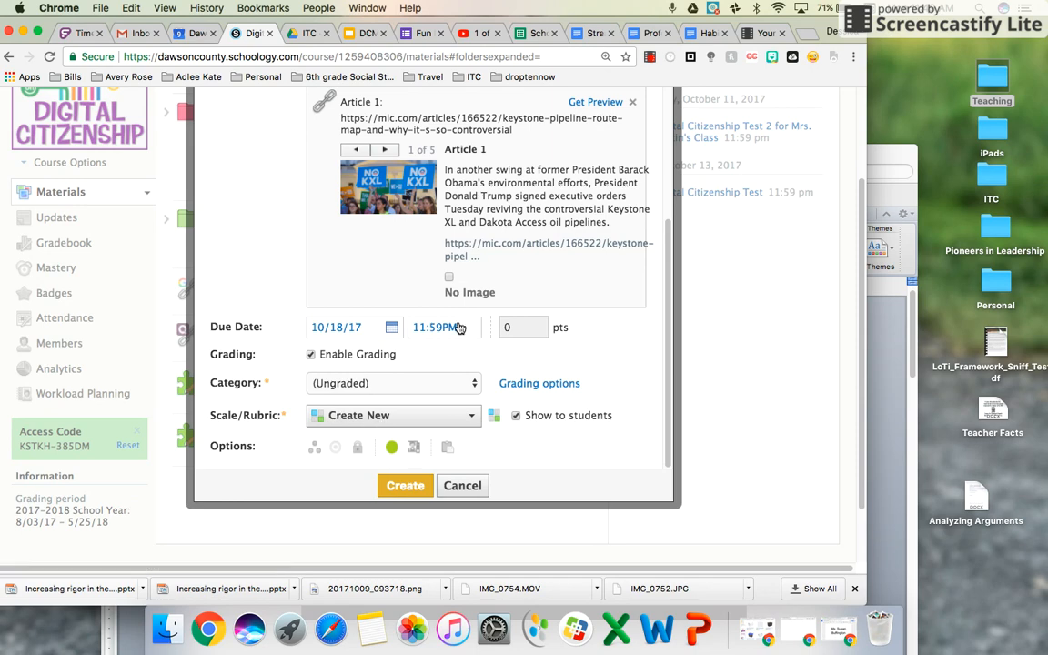
scroll(458, 346, "up", 3)
scroll(458, 327, "up", 2)
scroll(458, 328, "down", 8)
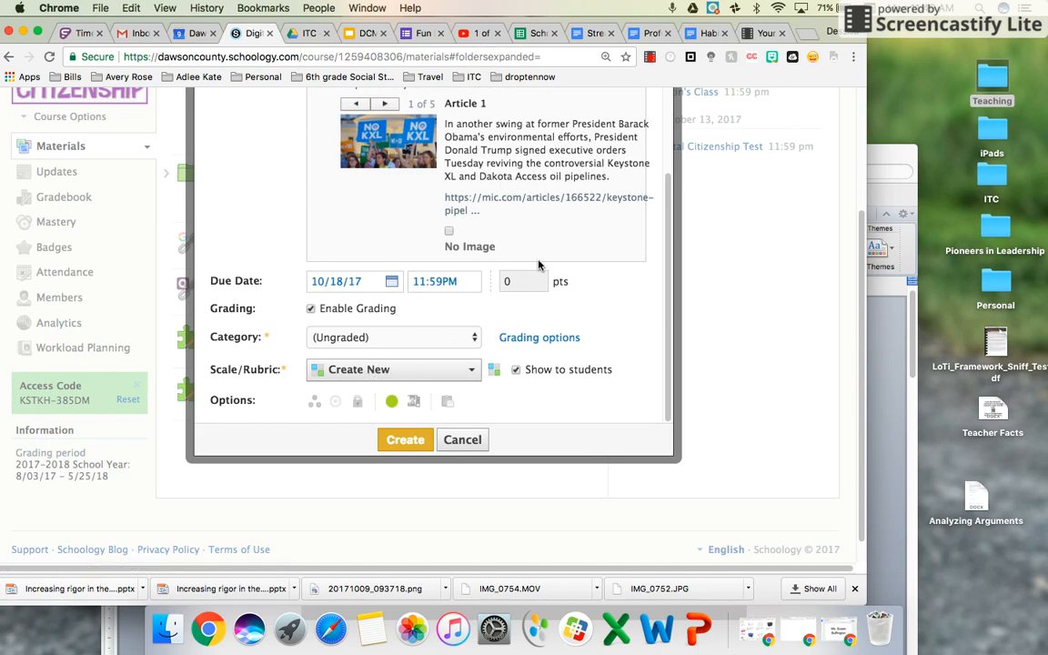
scroll(484, 233, "up", 4)
scroll(538, 265, "up", 3)
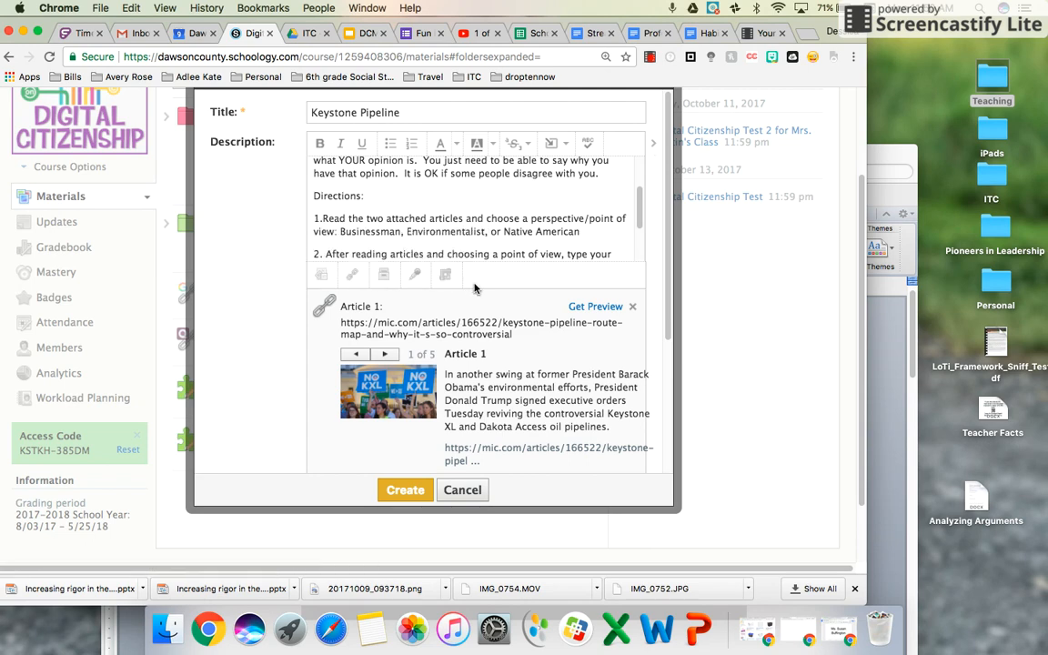
scroll(474, 288, "down", 5)
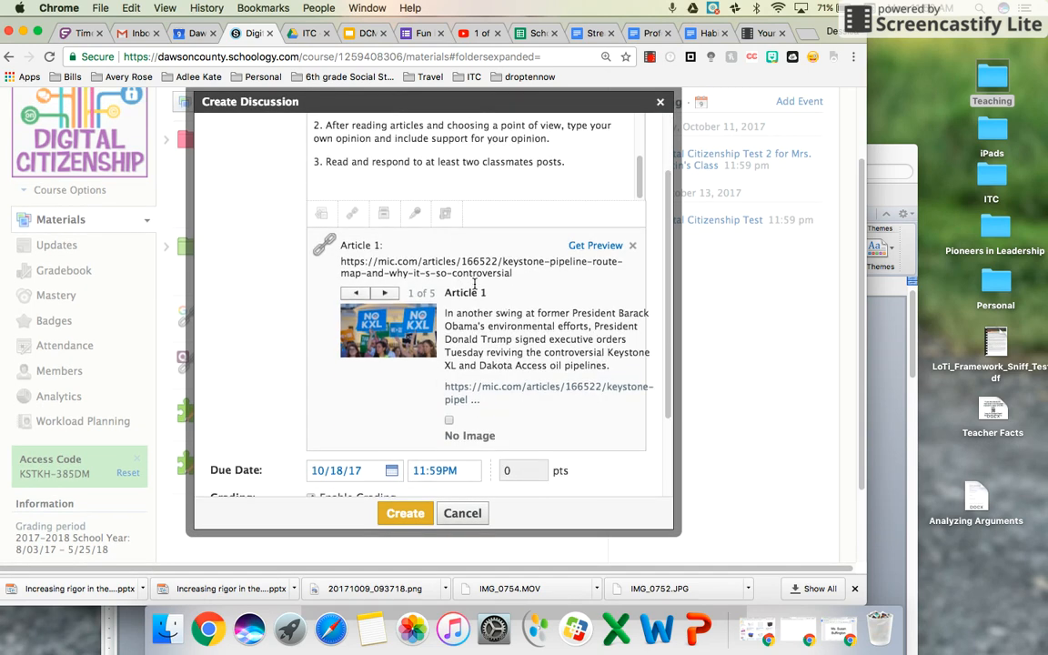
scroll(473, 286, "down", 1)
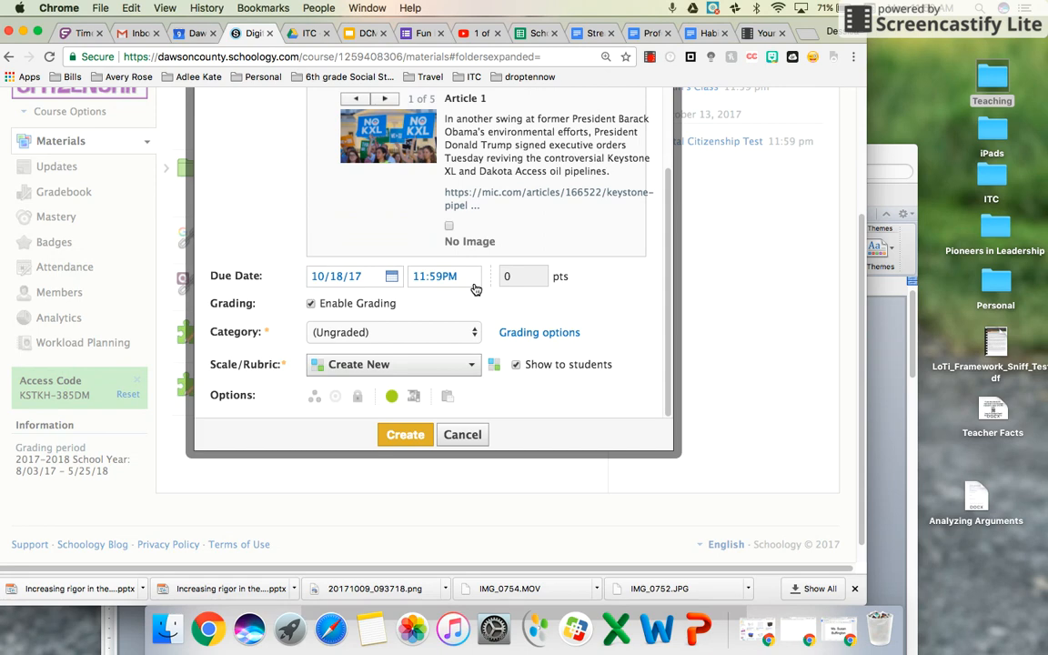
Dismiss the unfinished rubric, set the grading scale to A +/- and create the Keystone Pipeline discussion
left_click(404, 434)
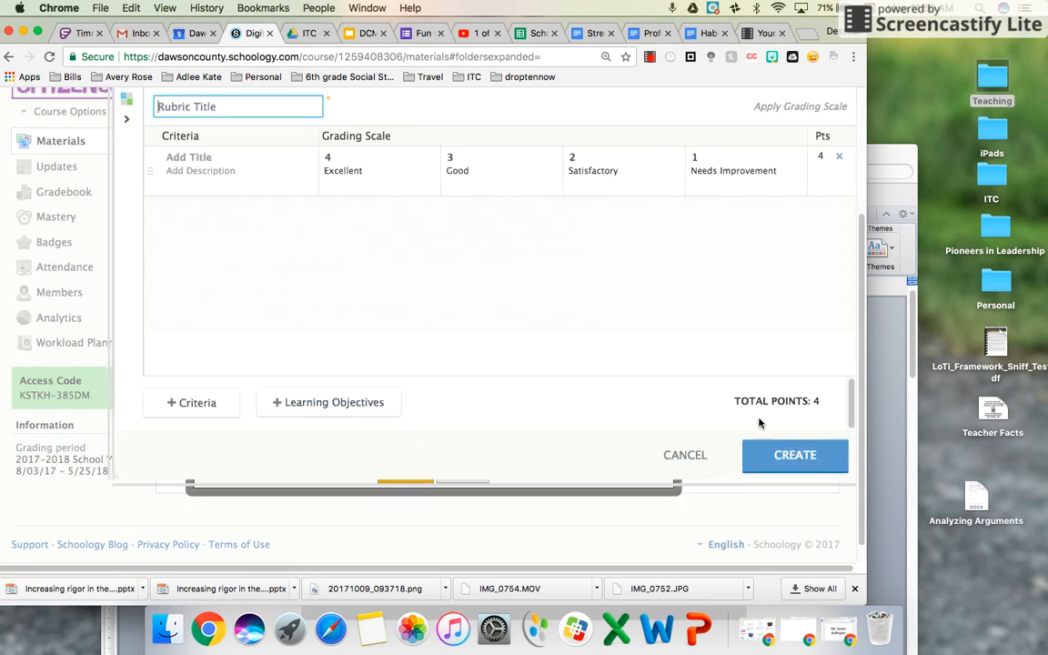
left_click(692, 456)
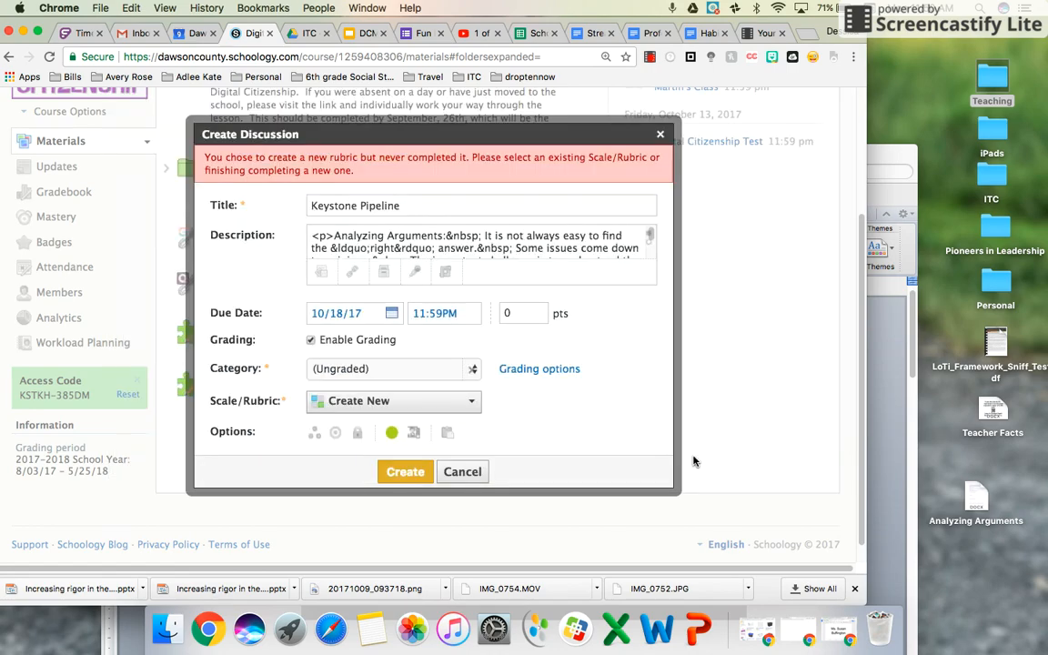
left_click(392, 408)
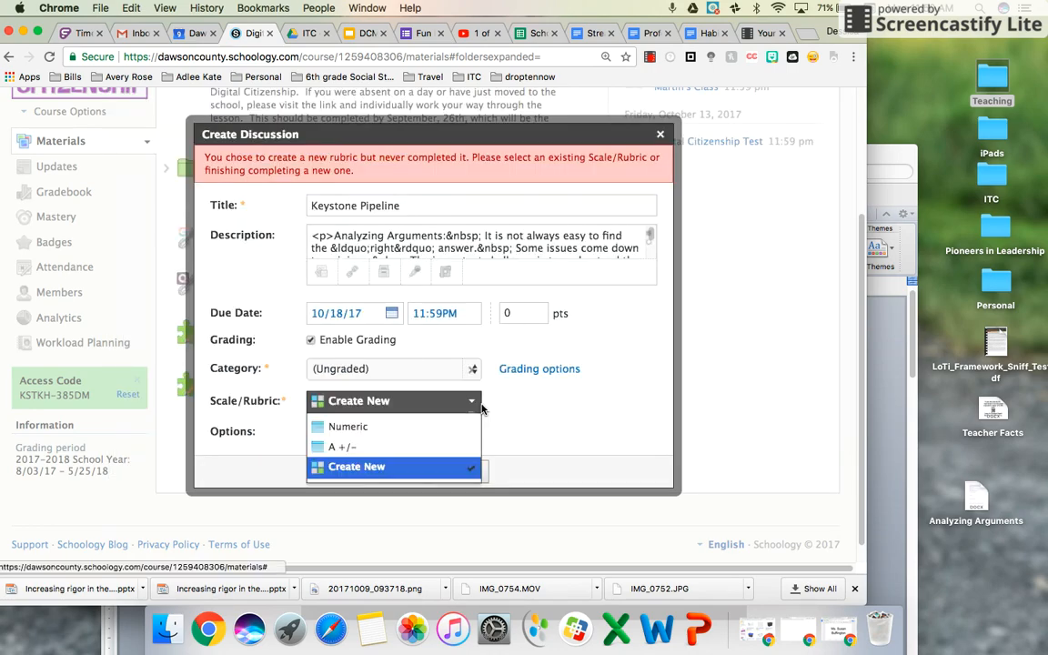
left_click(406, 443)
left_click(400, 473)
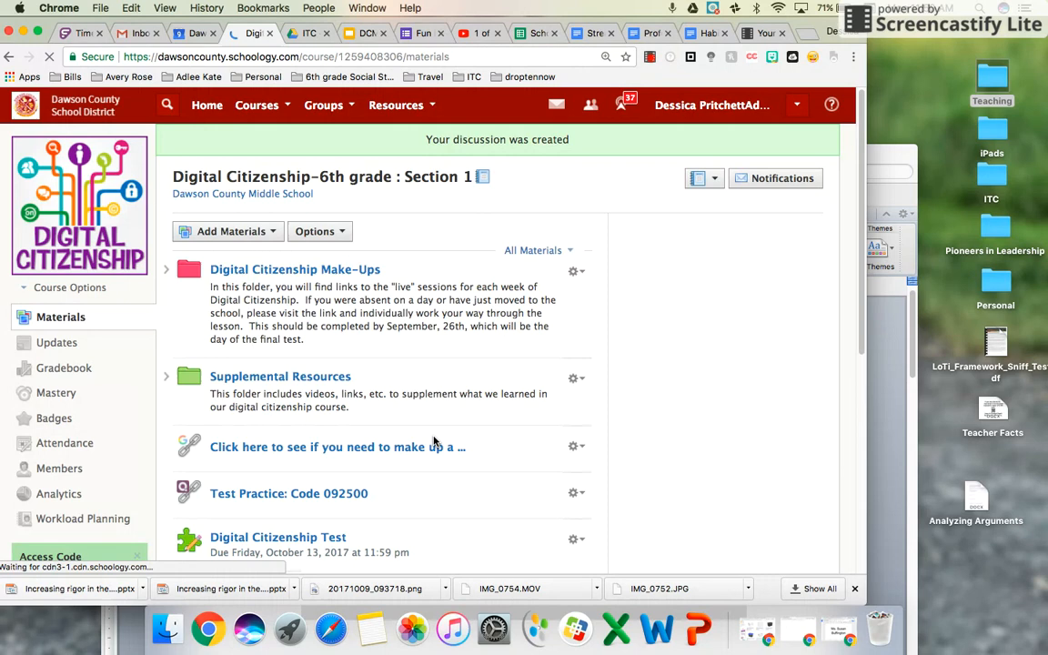
View the new Keystone Pipeline discussion from the course materials, and return to its entry in the materials list
scroll(433, 441, "down", 5)
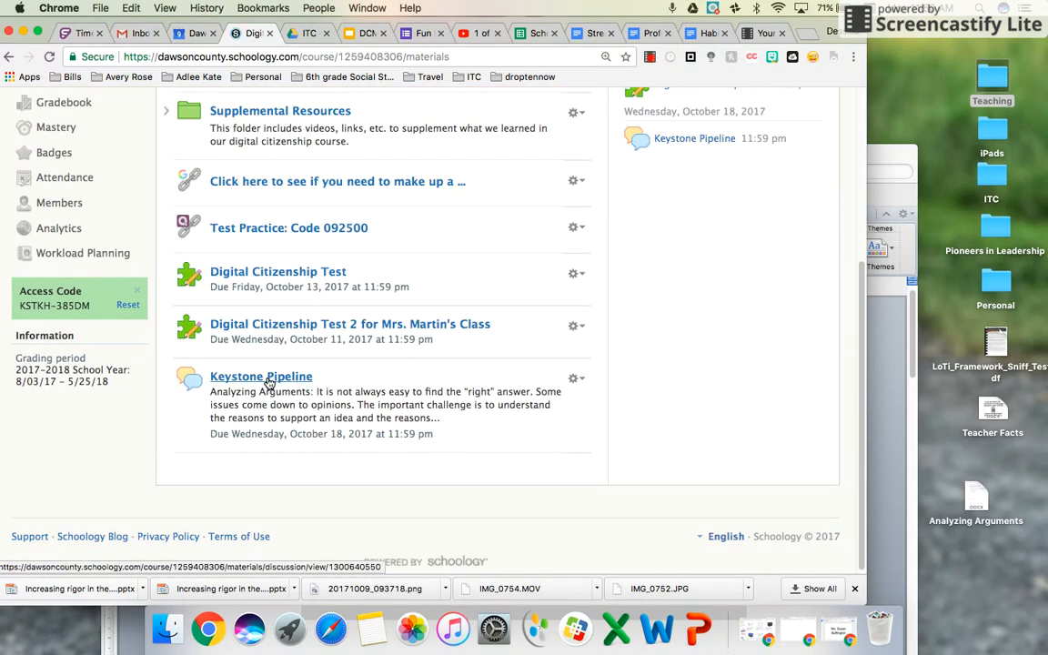
left_click(267, 380)
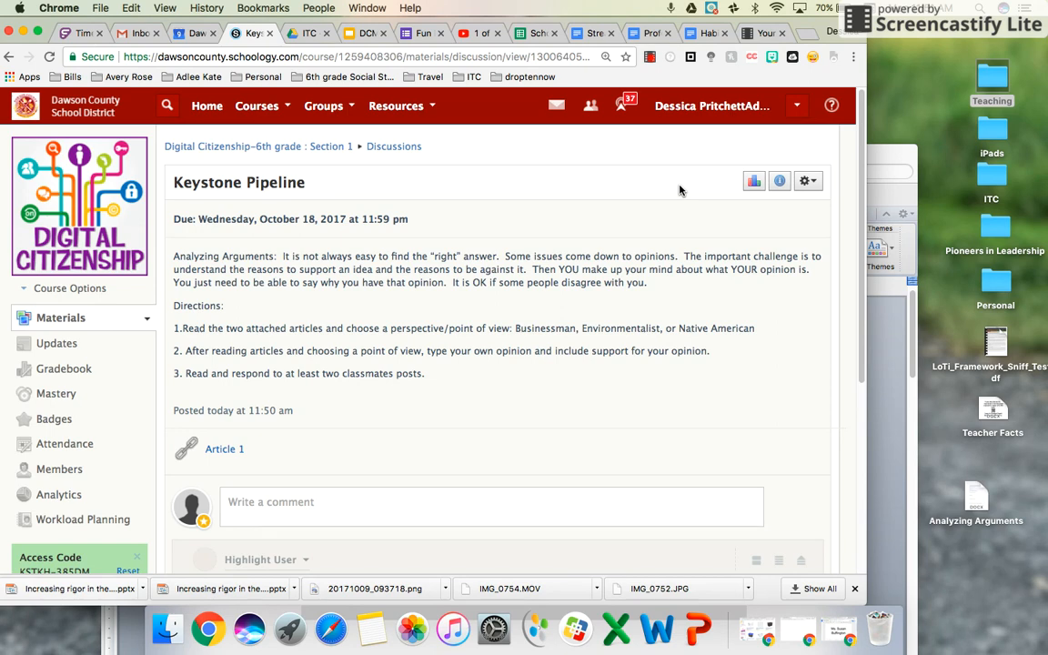
left_click(294, 150)
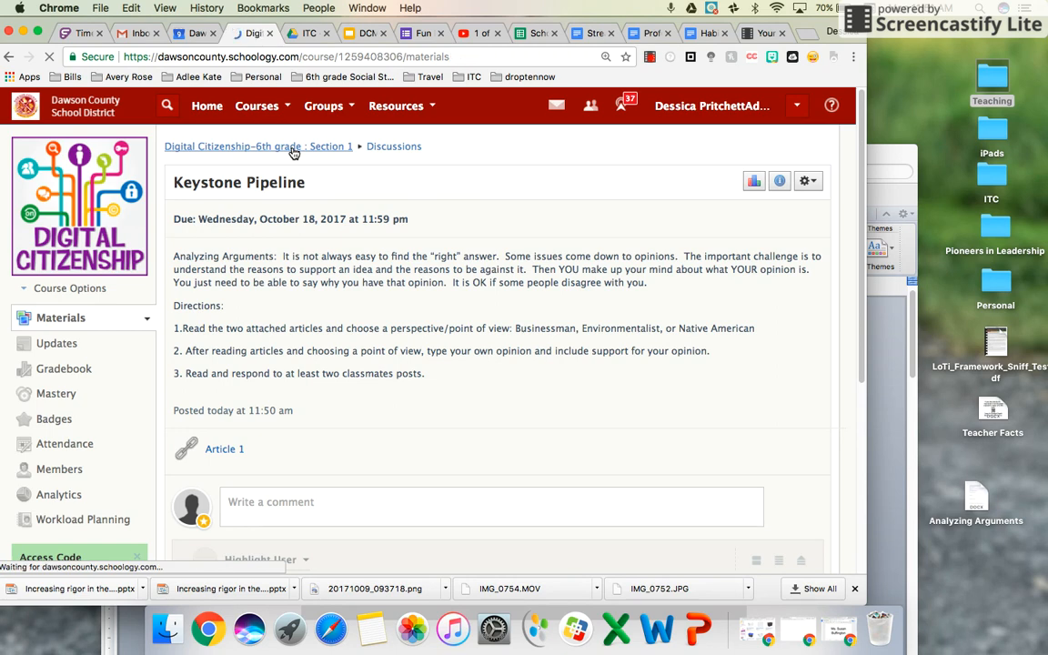
scroll(378, 295, "down", 5)
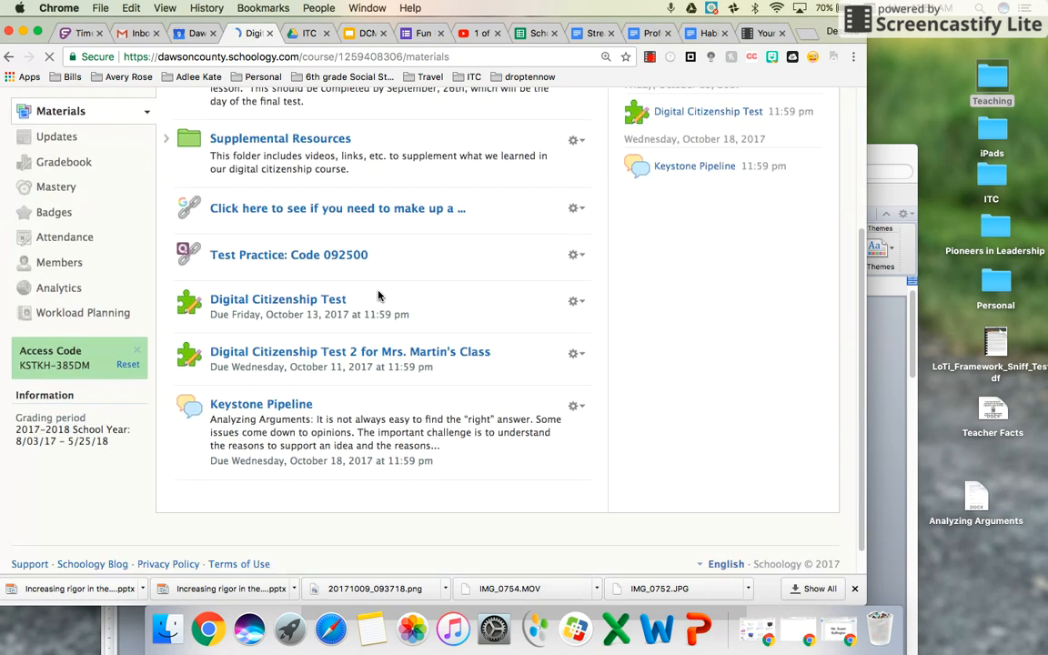